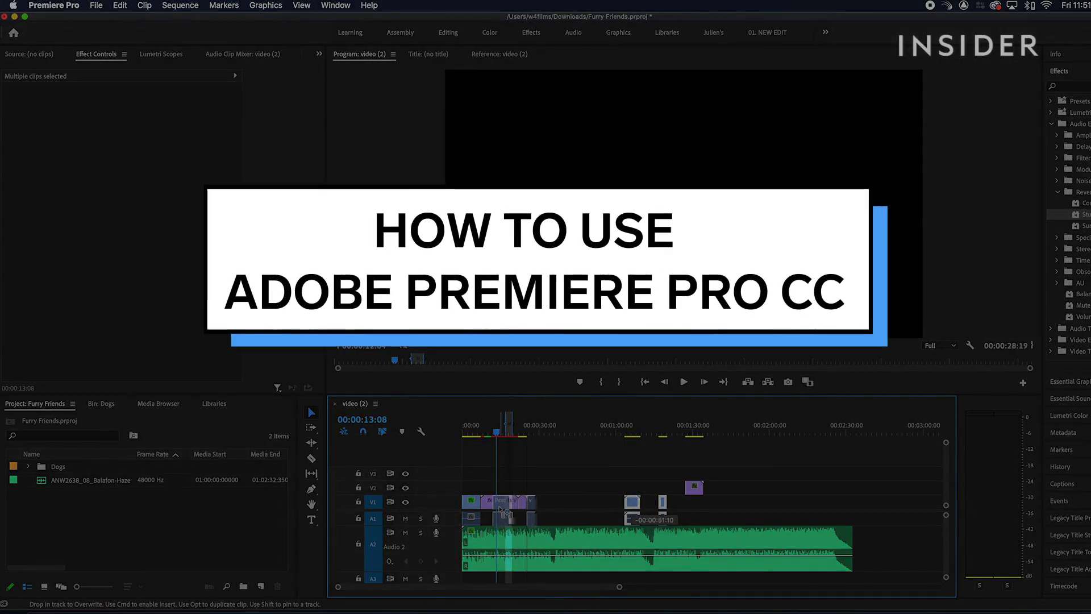
- Move Pexels Videos 4060 onto V1 after the other clips and trim the music to about 35 seconds
{"action": "left_click_drag", "start_coordinate": [696, 490], "coordinate": [545, 502]}
{"action": "left_click_drag", "start_coordinate": [851, 539], "coordinate": [498, 544]}
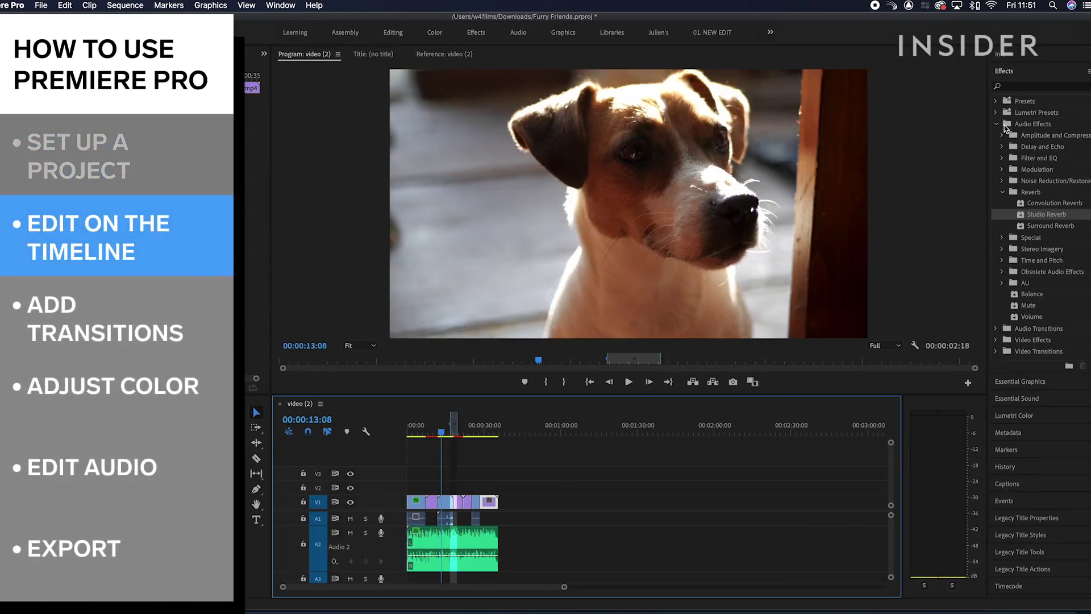
{"action": "left_click", "coordinate": [996, 123]}
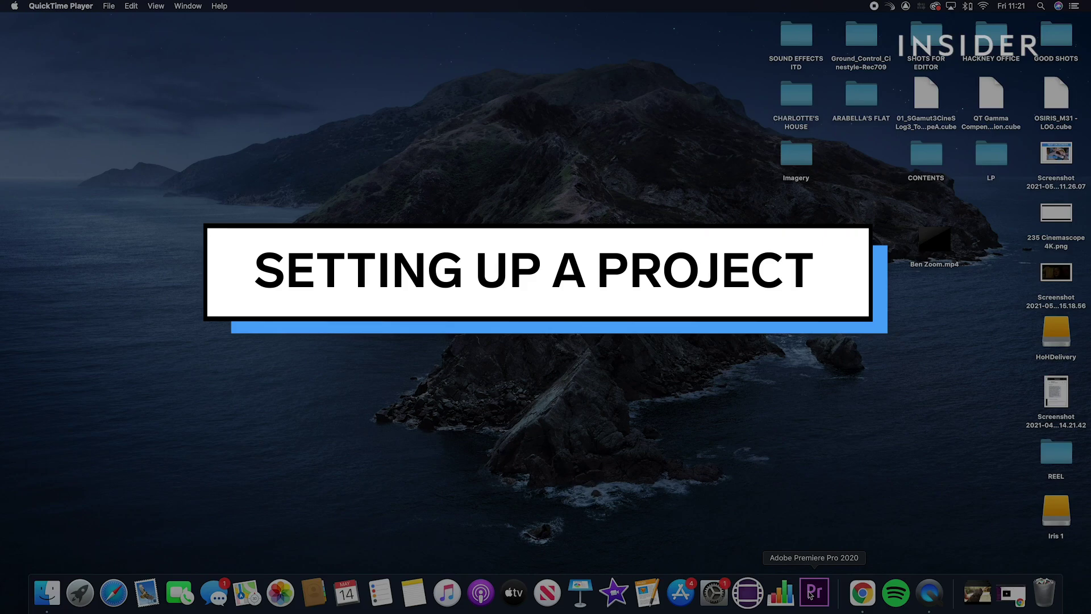
- Launch Premiere Pro and create a new project called 'Furry Friends' in the Downloads folder
{"action": "left_click", "coordinate": [813, 593]}
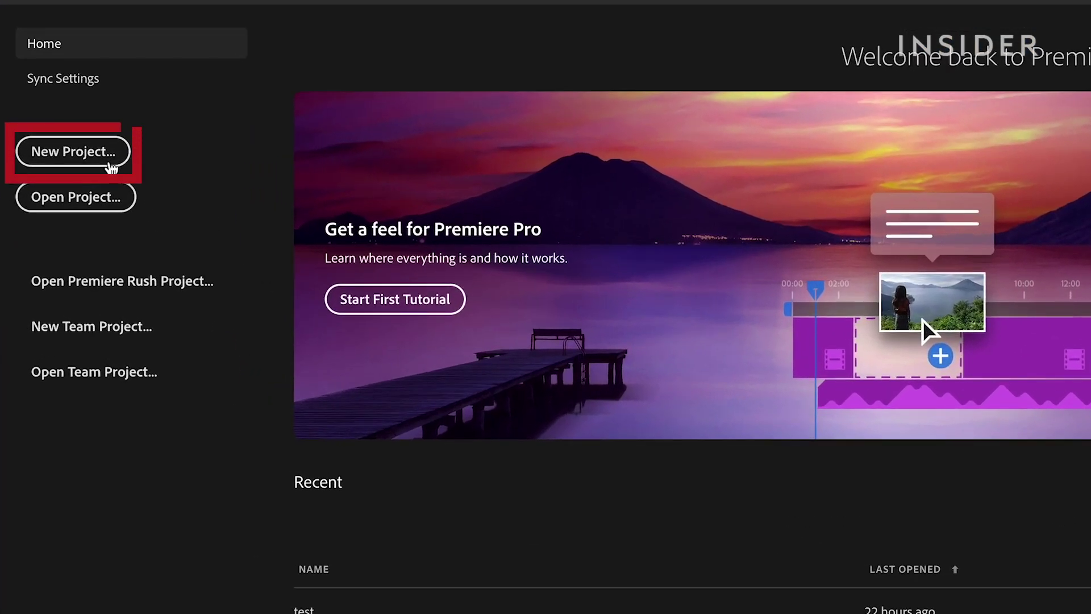
{"action": "left_click", "coordinate": [97, 162]}
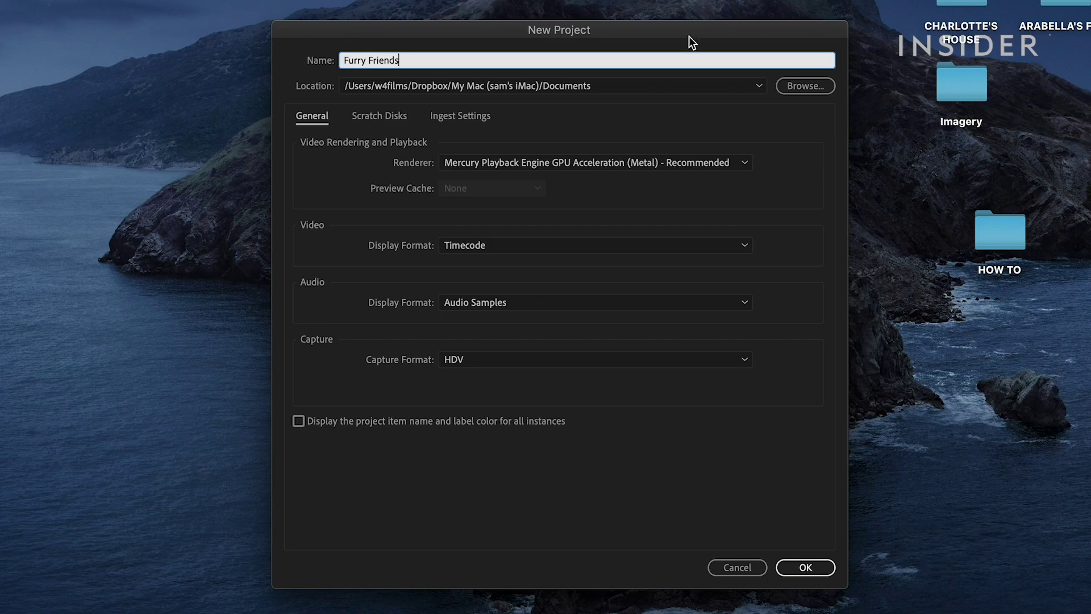
{"action": "left_click", "coordinate": [812, 87]}
{"action": "left_click", "coordinate": [255, 319]}
{"action": "left_click", "coordinate": [991, 551]}
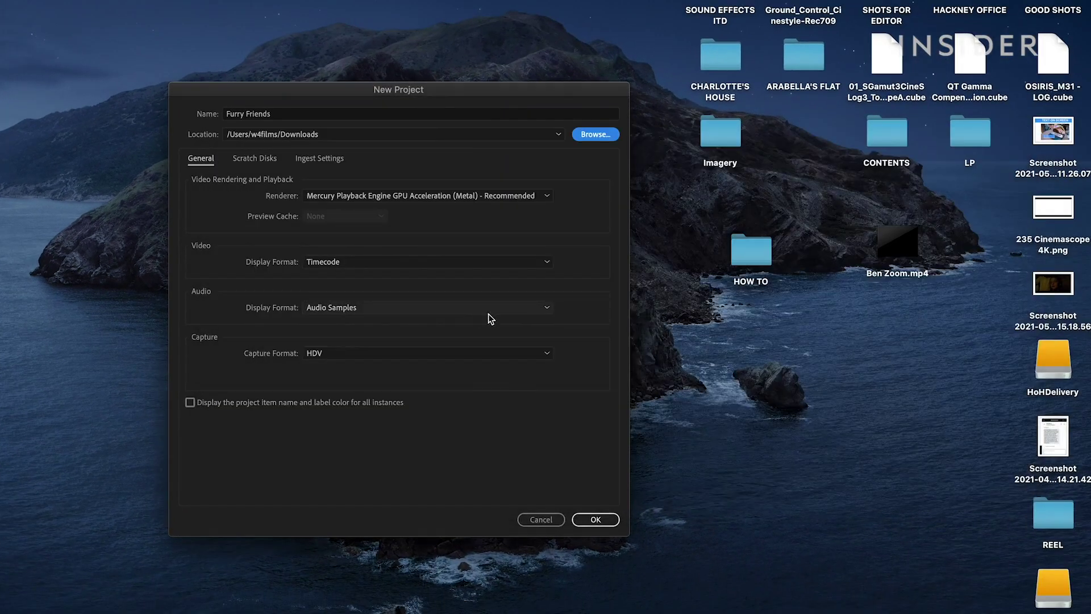
{"action": "left_click", "coordinate": [605, 520]}
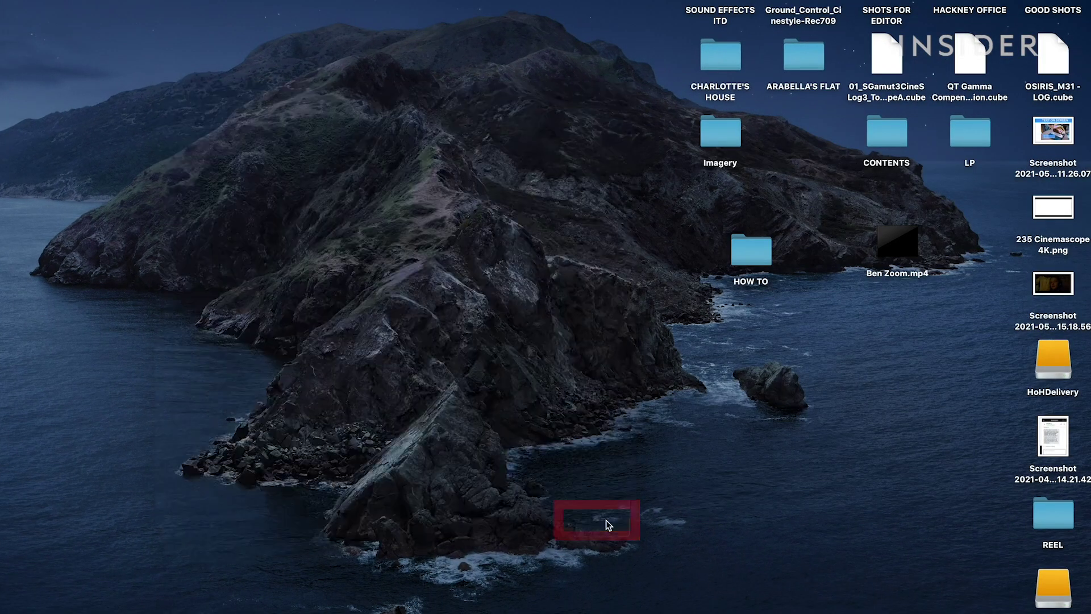
- Import the five dog clips from Downloads, including video (2).mp4 and Pexels Videos 2716/4060, into the project
{"action": "left_click", "coordinate": [977, 594]}
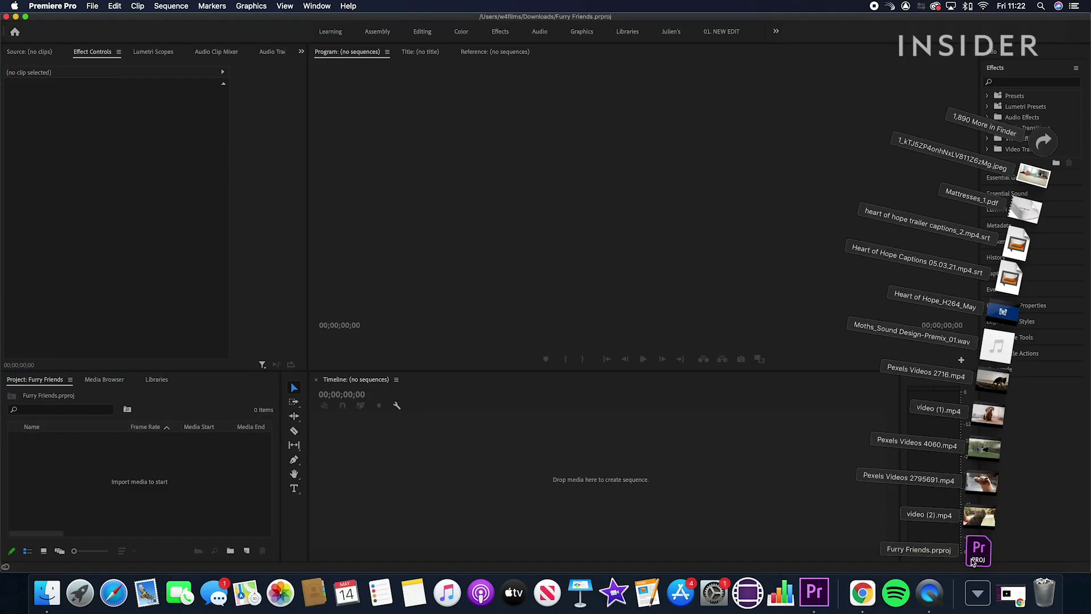
{"action": "left_click_drag", "start_coordinate": [979, 526], "coordinate": [142, 478]}
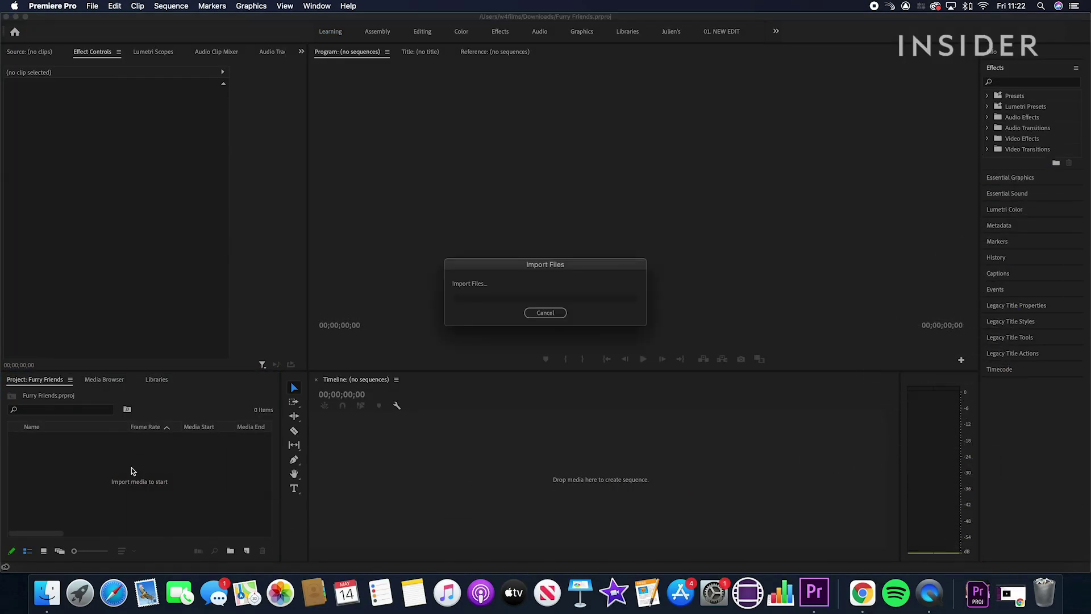
{"action": "left_click", "coordinate": [977, 594]}
{"action": "left_click_drag", "start_coordinate": [1020, 292], "coordinate": [127, 492]}
{"action": "left_click", "coordinate": [978, 593]}
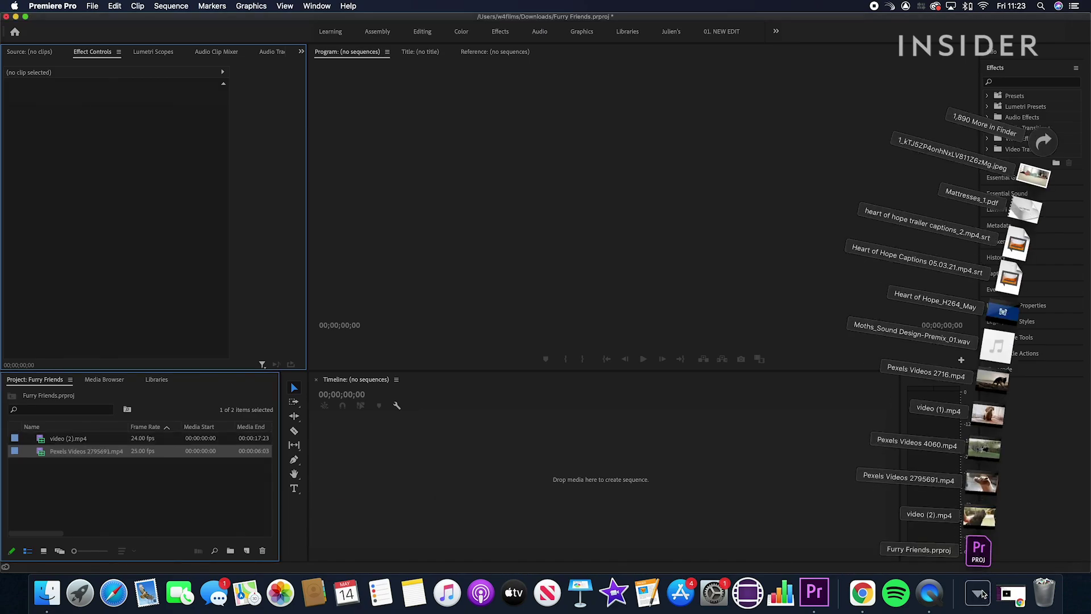
{"action": "left_click_drag", "start_coordinate": [1020, 341], "coordinate": [156, 494]}
{"action": "left_click", "coordinate": [977, 593]}
{"action": "left_click_drag", "start_coordinate": [988, 415], "coordinate": [144, 507]}
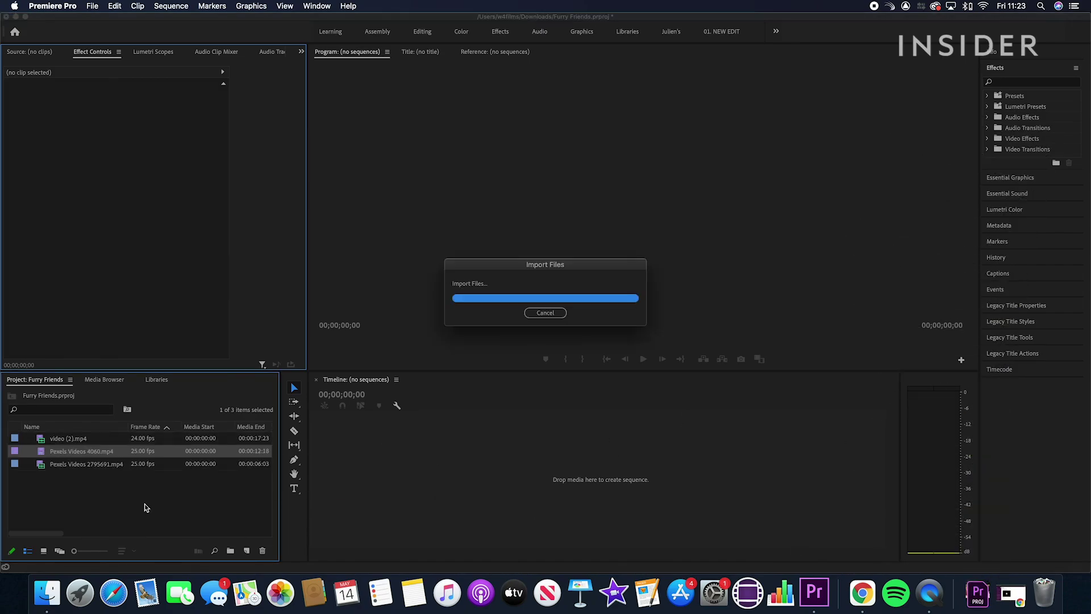
{"action": "left_click", "coordinate": [978, 594]}
{"action": "left_click_drag", "start_coordinate": [992, 379], "coordinate": [93, 519]}
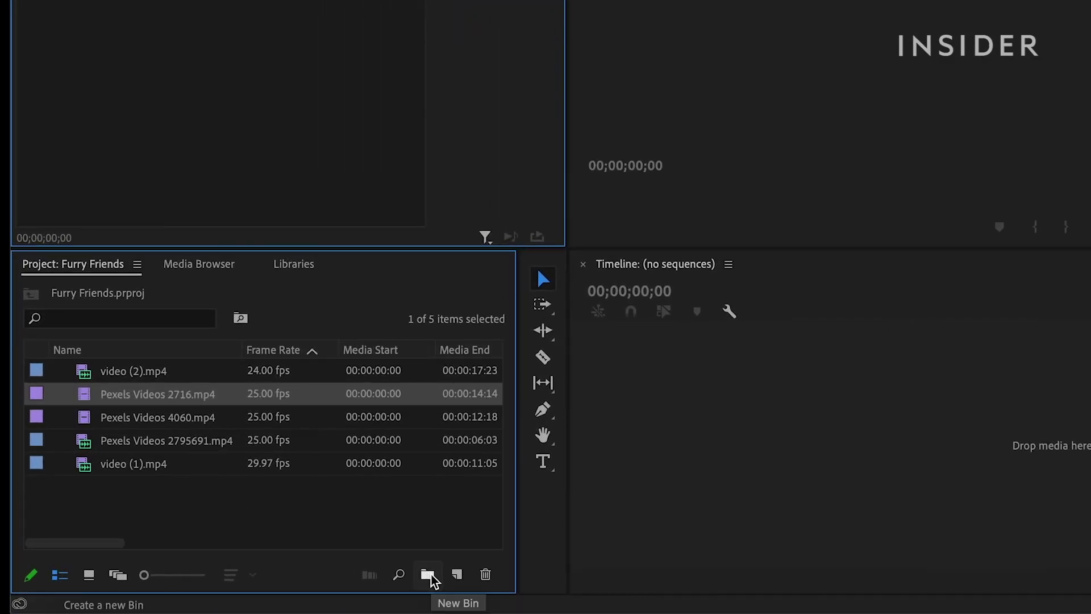
- Create a bin named 'Dogs' and move all five clips into it
{"action": "left_click", "coordinate": [428, 575]}
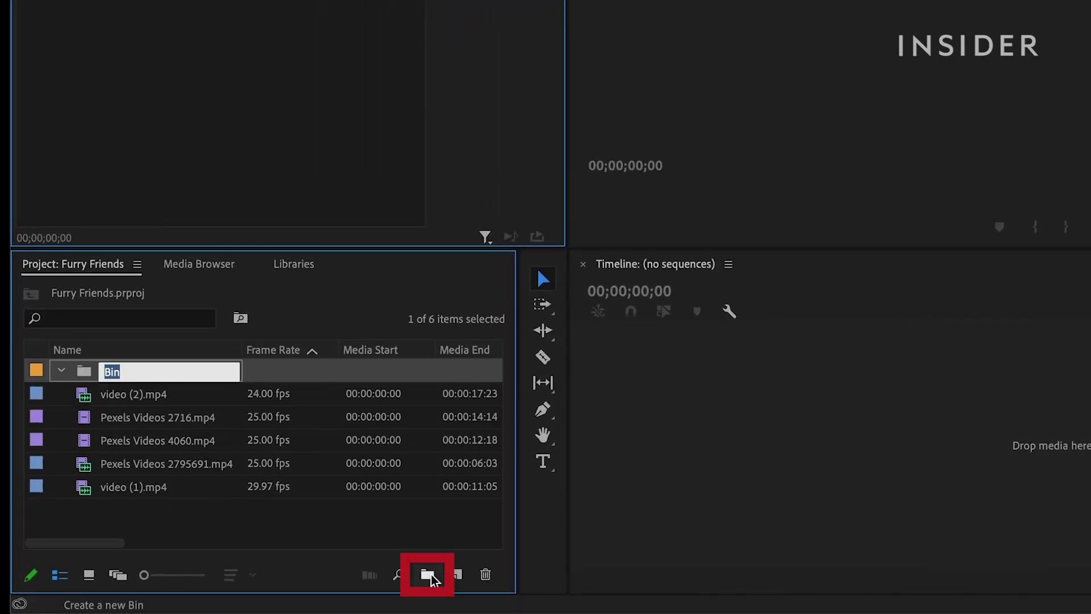
{"action": "type", "text": "Dogs"}
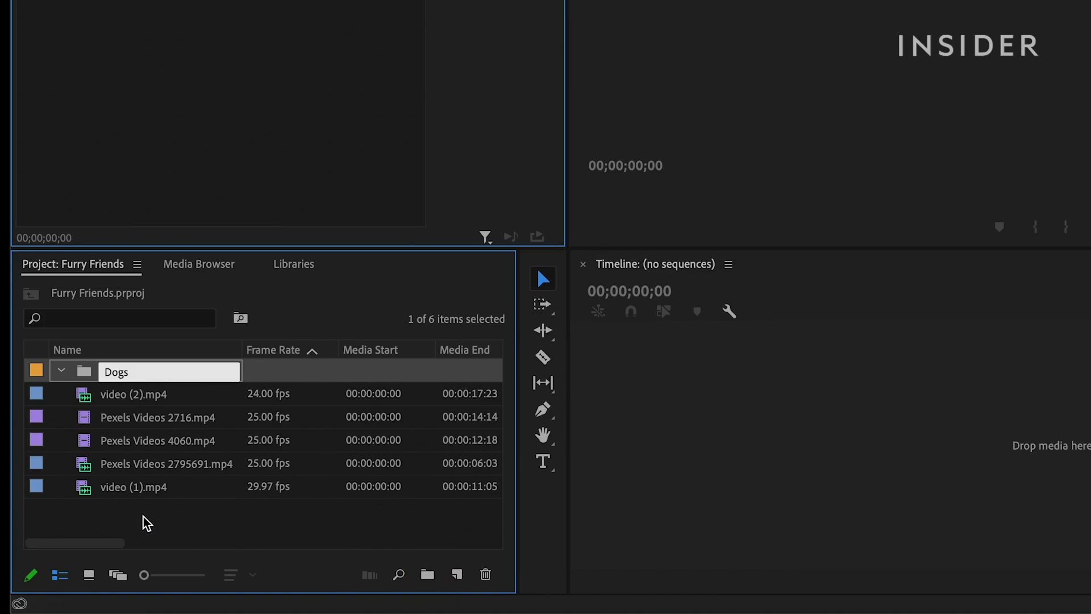
{"action": "key", "text": "Return"}
{"action": "left_click", "coordinate": [142, 399]}
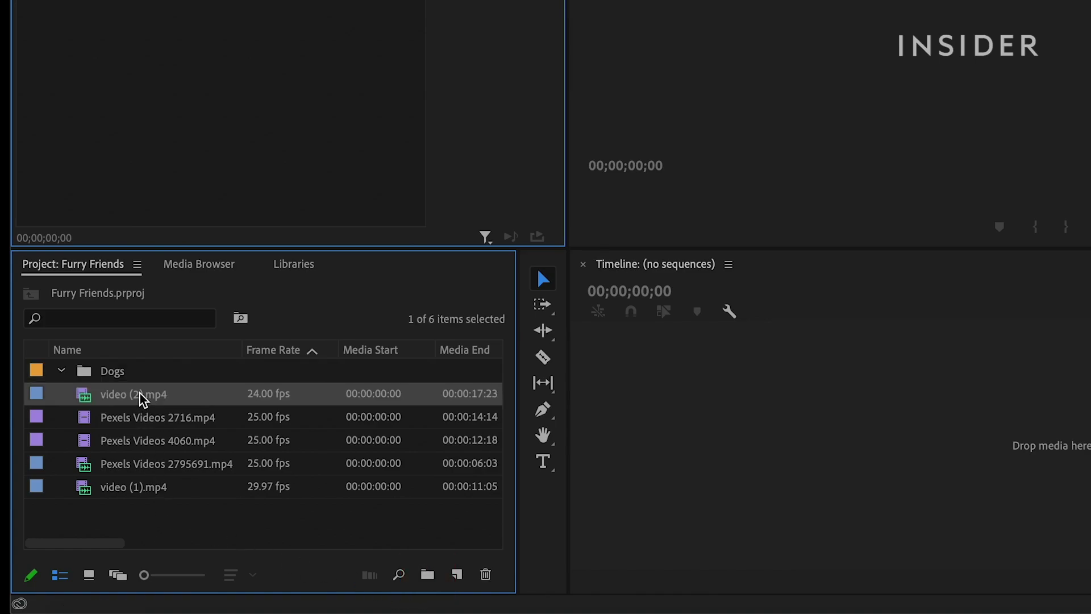
{"action": "left_click", "coordinate": [123, 490], "text": "shift"}
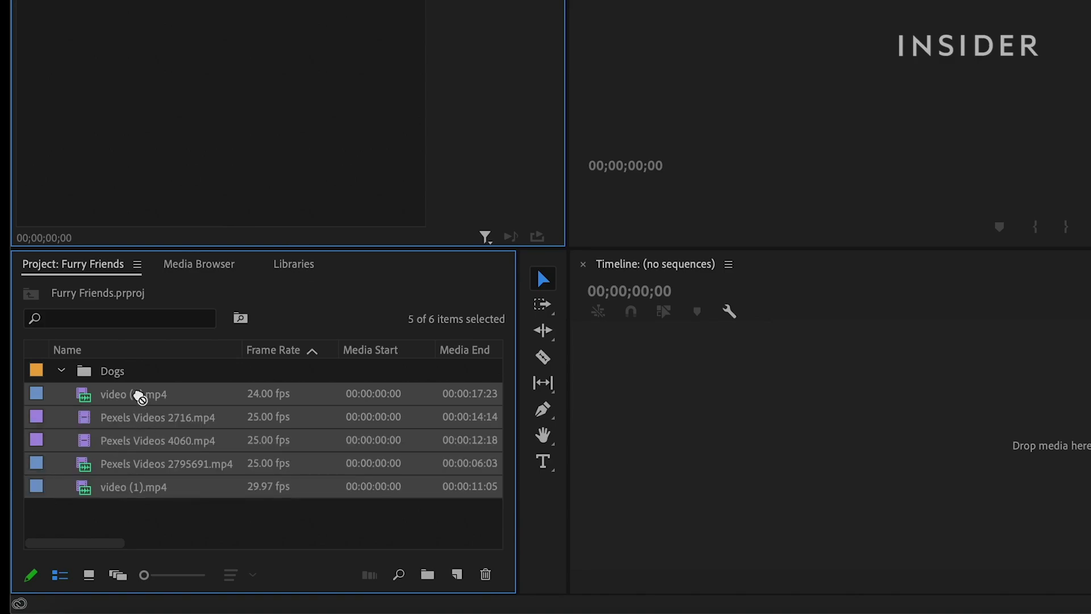
{"action": "left_click_drag", "start_coordinate": [140, 398], "coordinate": [118, 374]}
- Open the Dogs bin on its own, then return to the project's top level
{"action": "left_click", "coordinate": [62, 370]}
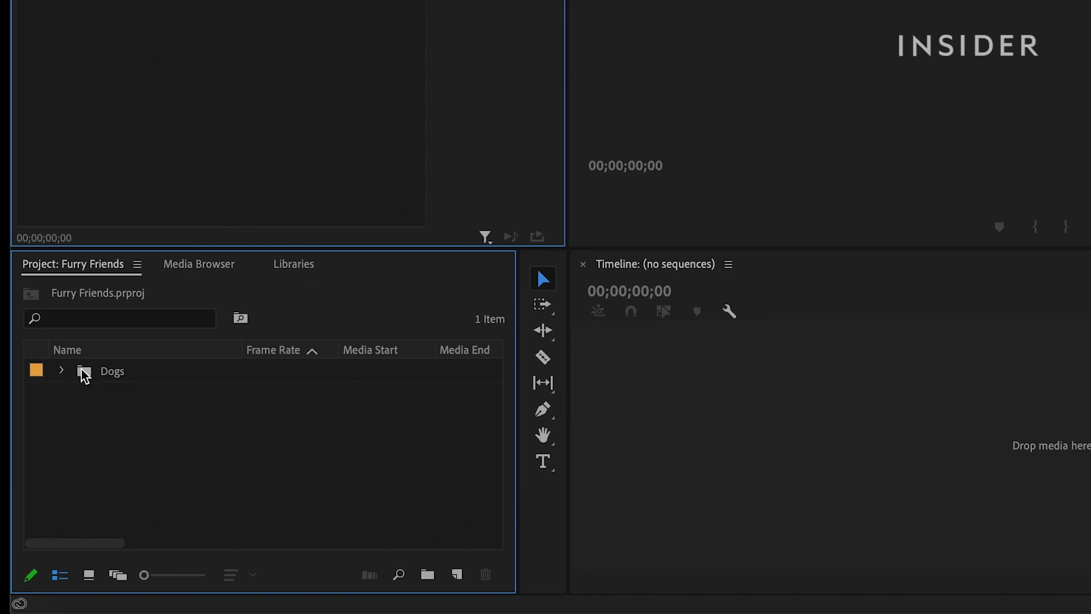
{"action": "double_click", "coordinate": [83, 372]}
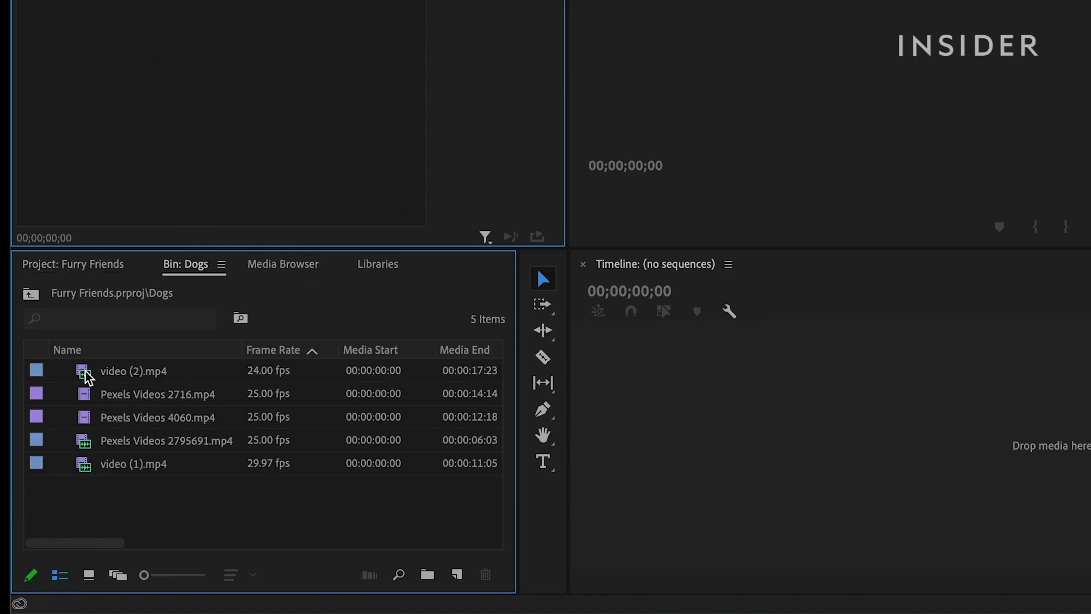
{"action": "left_click", "coordinate": [32, 296]}
{"action": "left_click", "coordinate": [126, 446]}
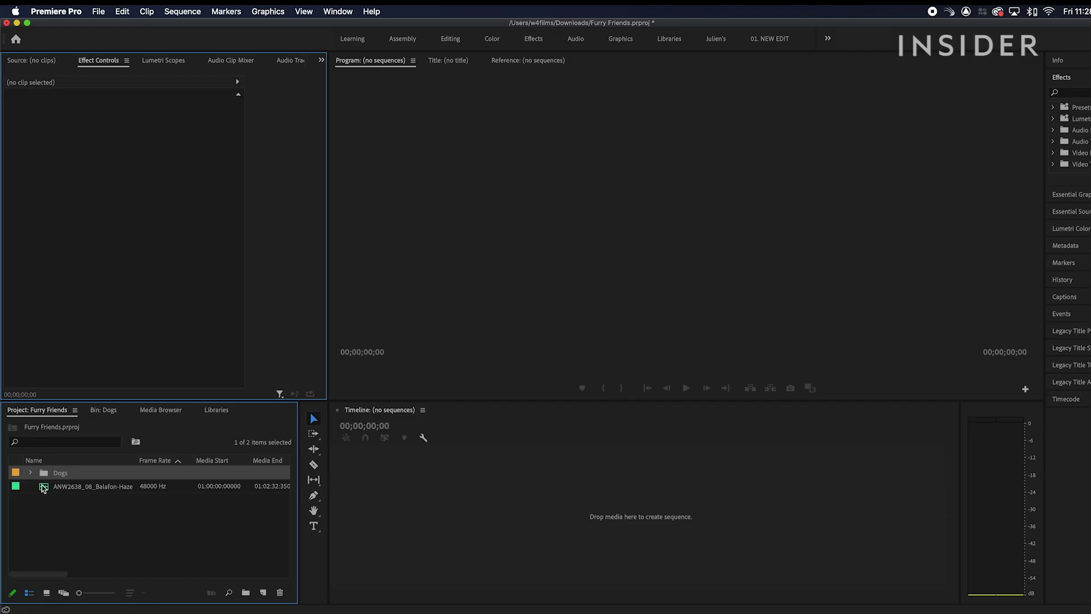
- Build a sequence from video (2).mp4, add Pexels Videos 2716 and 4060 on V1, and put the music on A2
{"action": "left_click_drag", "start_coordinate": [72, 472], "coordinate": [396, 511]}
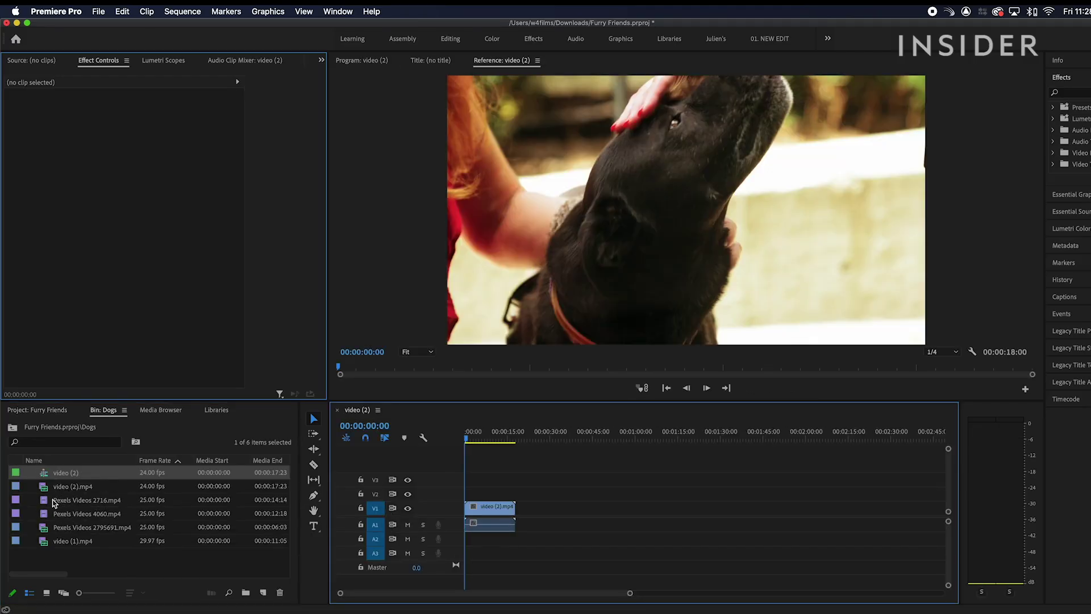
{"action": "left_click_drag", "start_coordinate": [54, 502], "coordinate": [537, 512]}
{"action": "left_click_drag", "start_coordinate": [85, 513], "coordinate": [662, 512]}
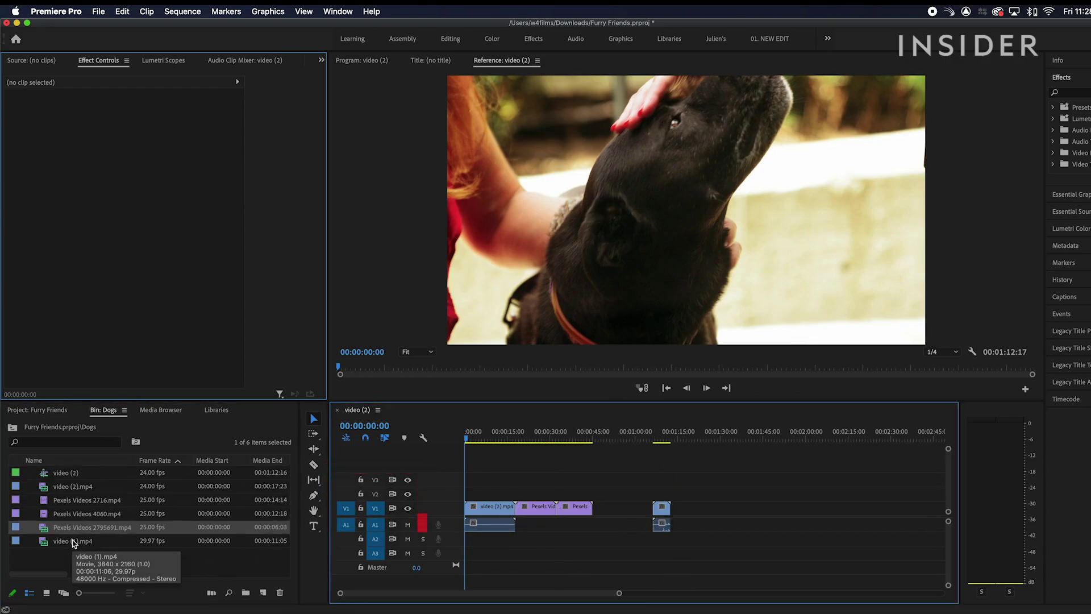
{"action": "left_click", "coordinate": [37, 409]}
{"action": "left_click_drag", "start_coordinate": [91, 486], "coordinate": [465, 544]}
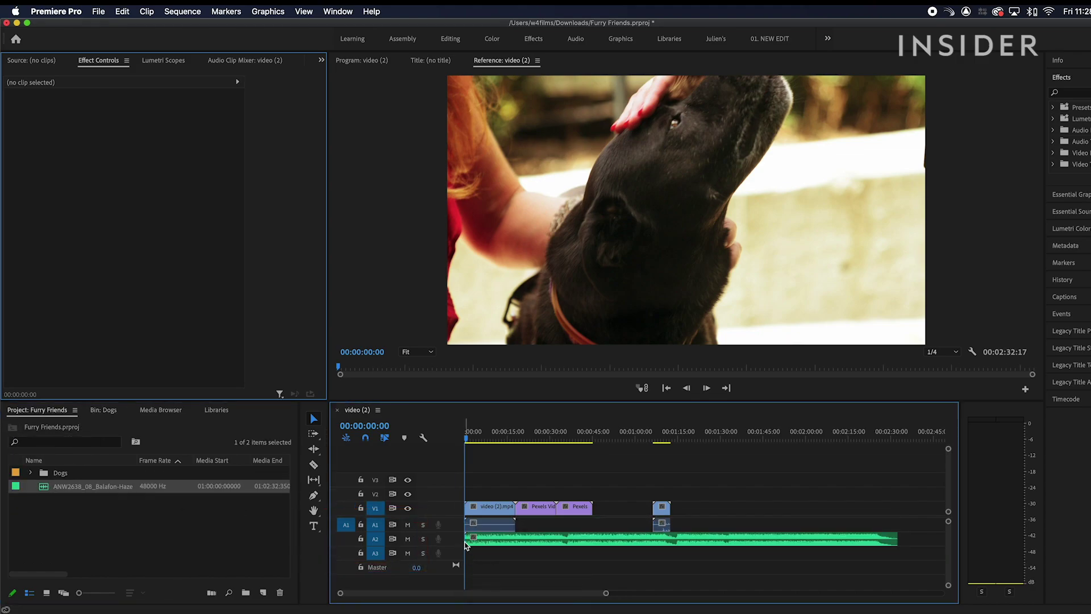
- Mark video (1).mp4 from 02:14 to 05:27, add it to the timeline, then drop video (2).mp4 onto an empty timeline
{"action": "double_click", "coordinate": [60, 474]}
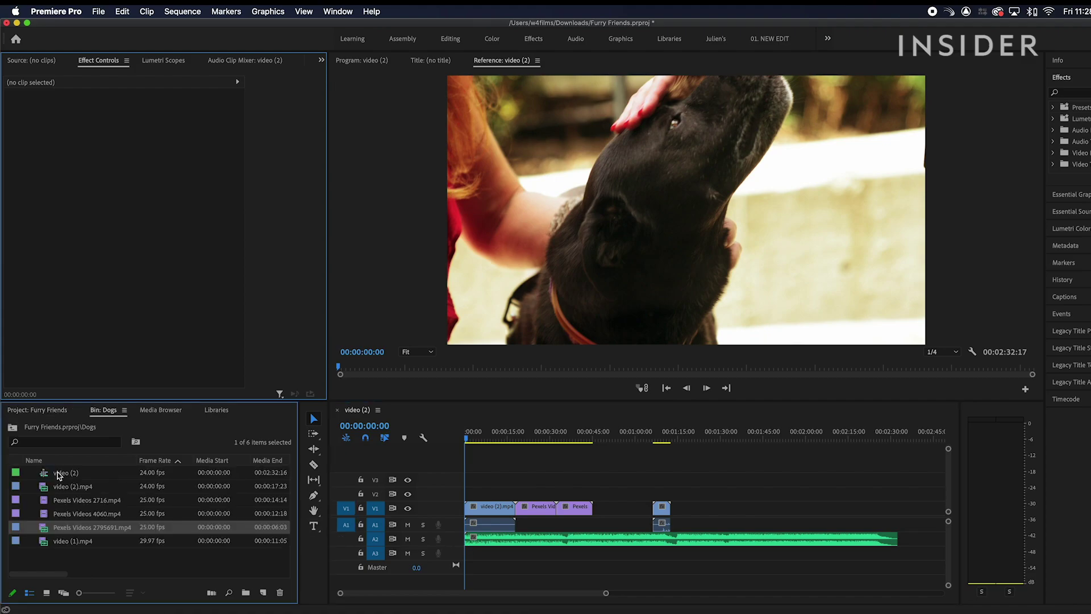
{"action": "double_click", "coordinate": [68, 542]}
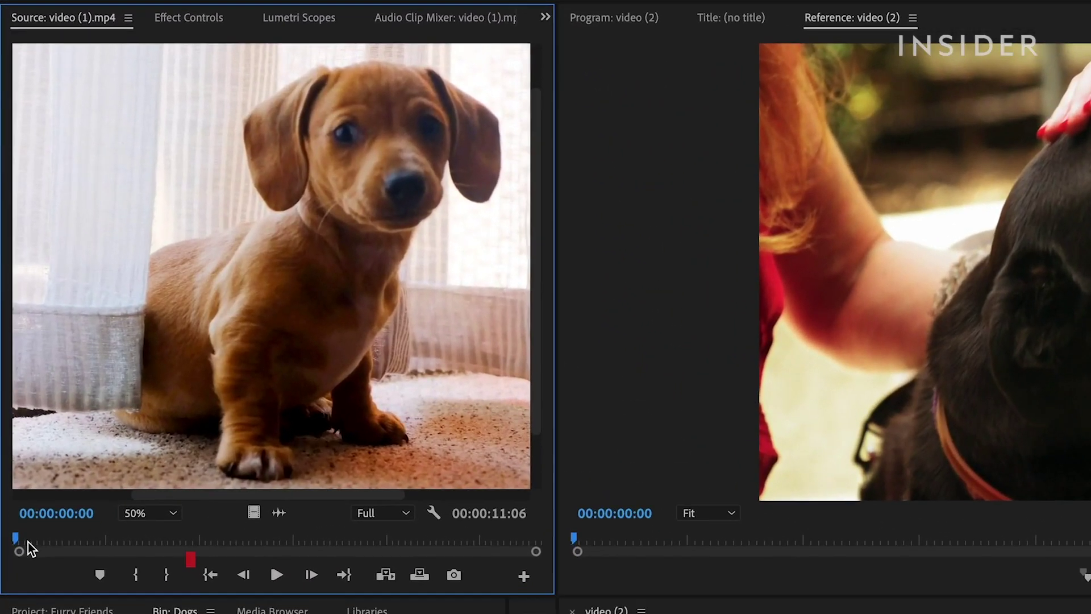
{"action": "key", "text": "space"}
{"action": "key", "text": "space"}
{"action": "left_click", "coordinate": [135, 575]}
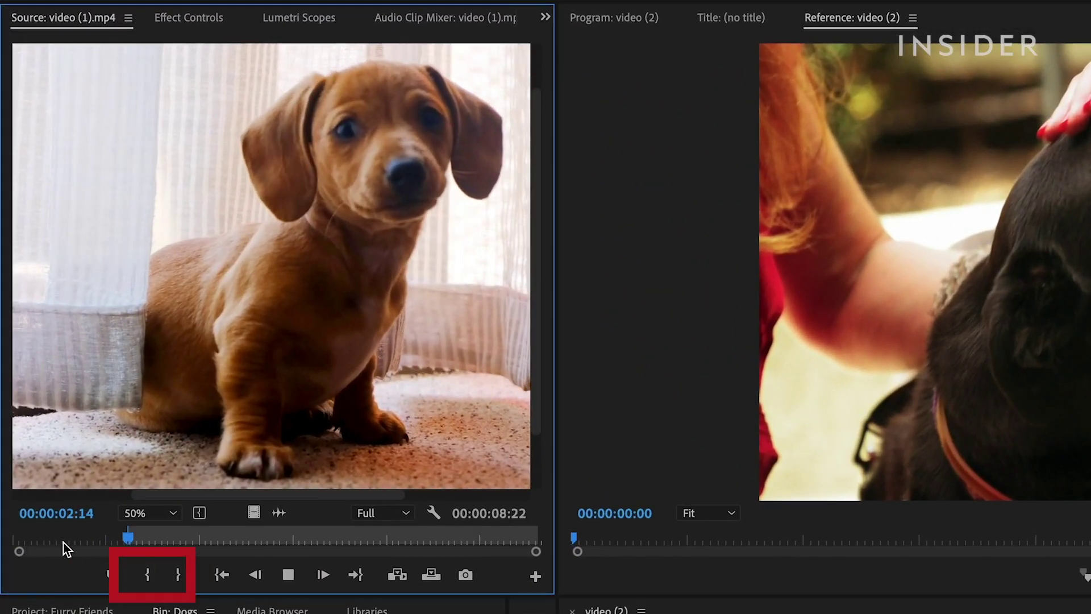
{"action": "key", "text": "space"}
{"action": "key", "text": "space"}
{"action": "left_click", "coordinate": [179, 576]}
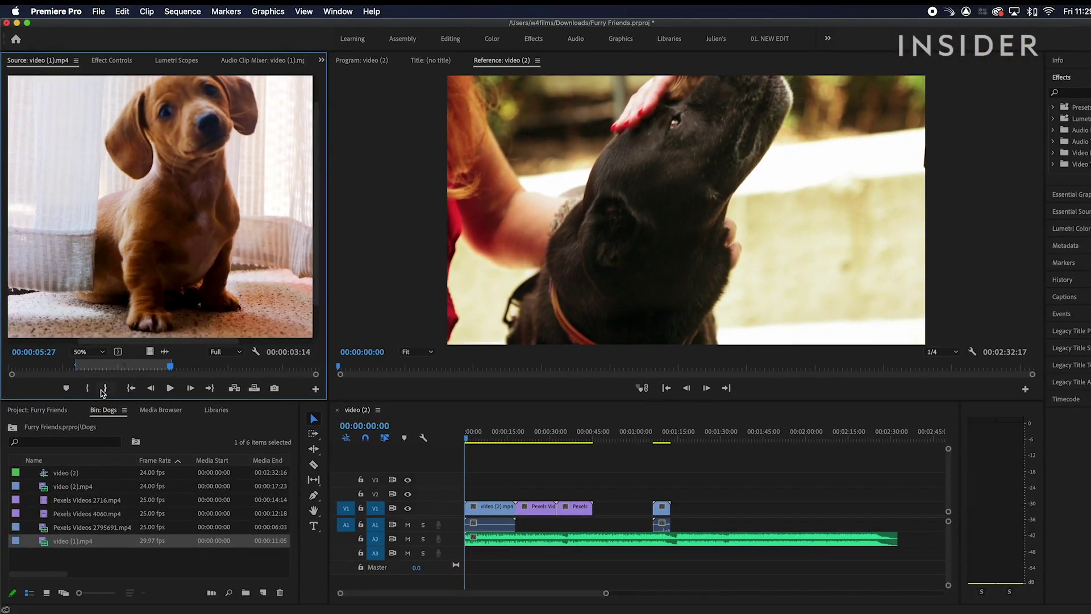
{"action": "left_click_drag", "start_coordinate": [68, 541], "coordinate": [691, 517]}
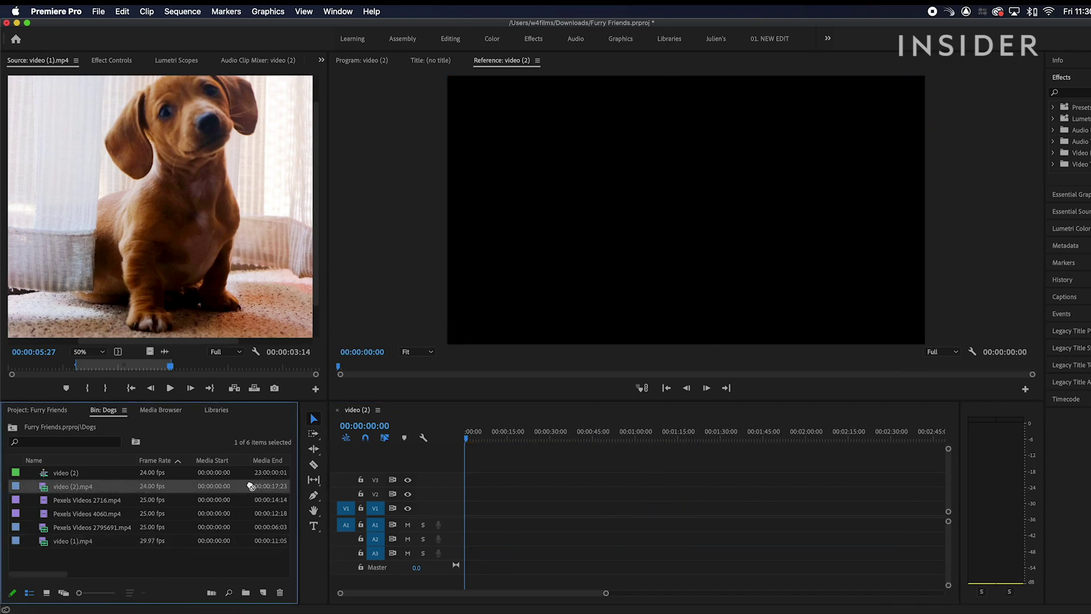
{"action": "left_click_drag", "start_coordinate": [251, 485], "coordinate": [474, 506]}
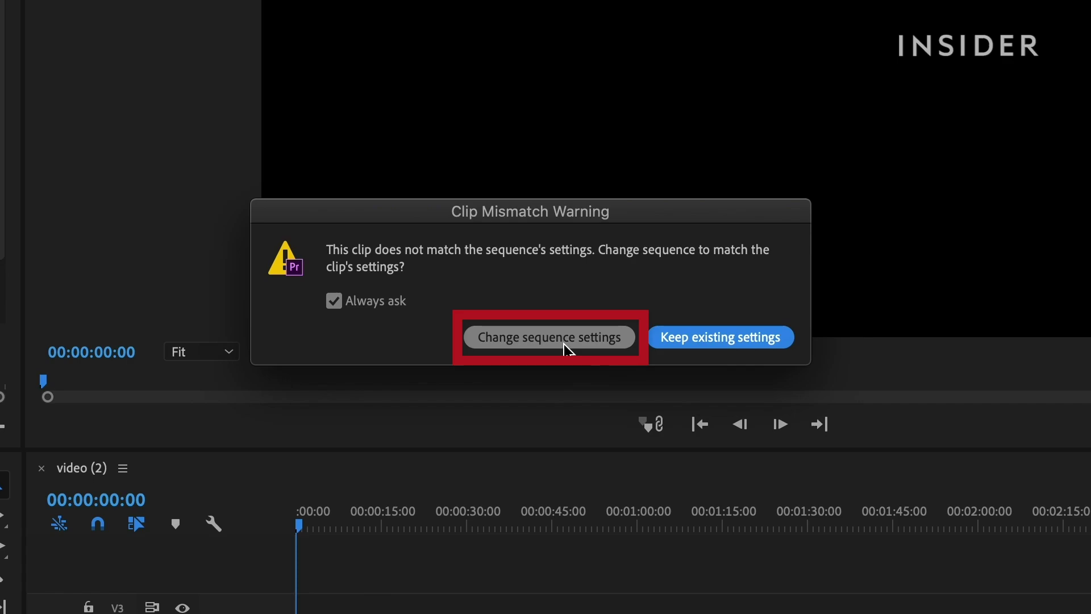
- Match the sequence to video (2).mp4's settings and review them in Sequence Settings
{"action": "left_click", "coordinate": [563, 340]}
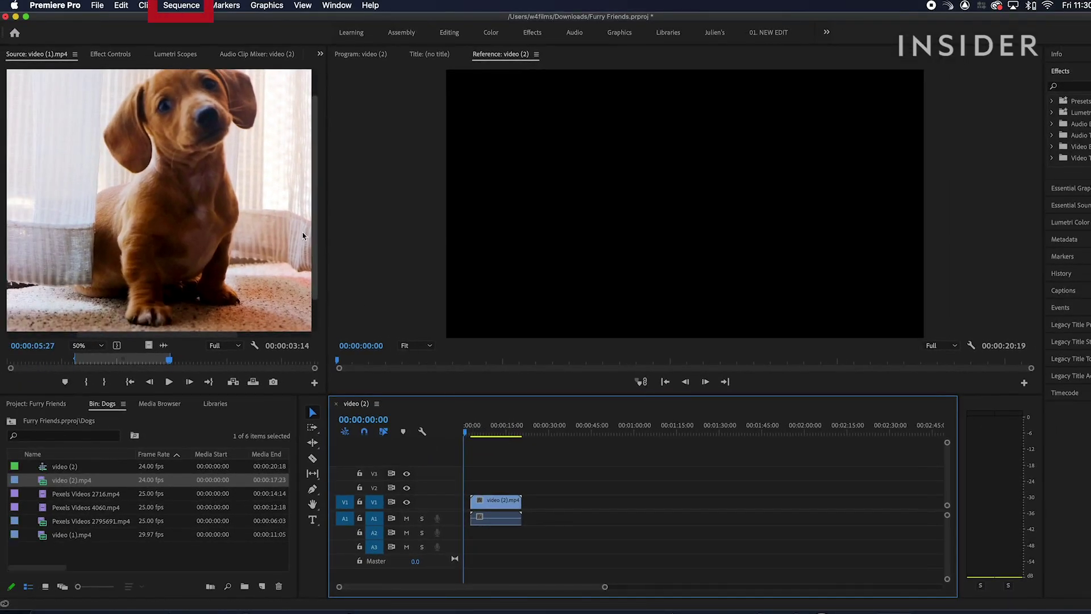
{"action": "left_click", "coordinate": [185, 6]}
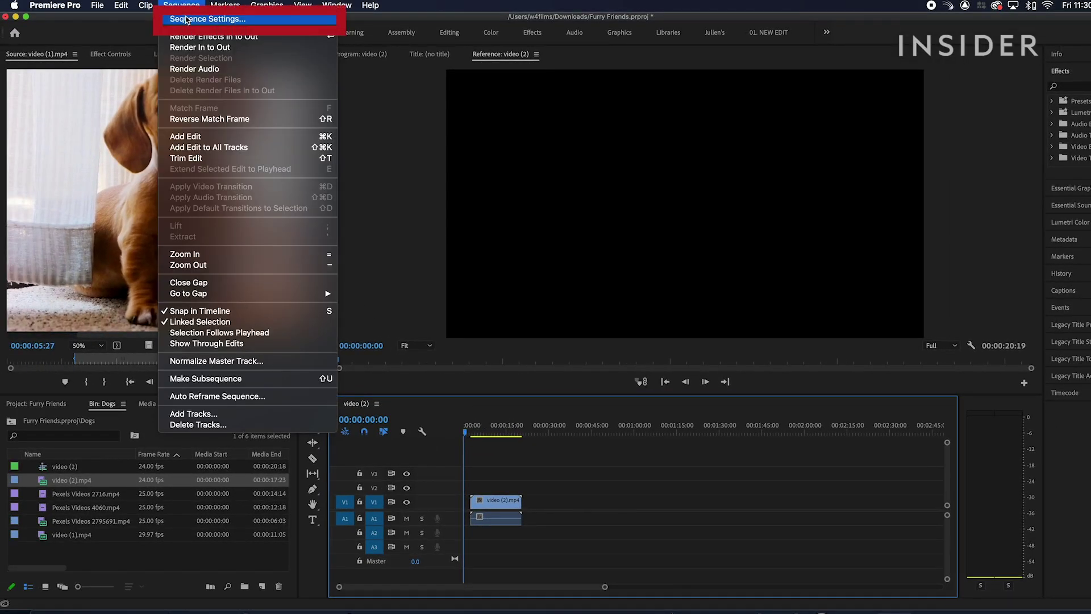
{"action": "left_click", "coordinate": [188, 22]}
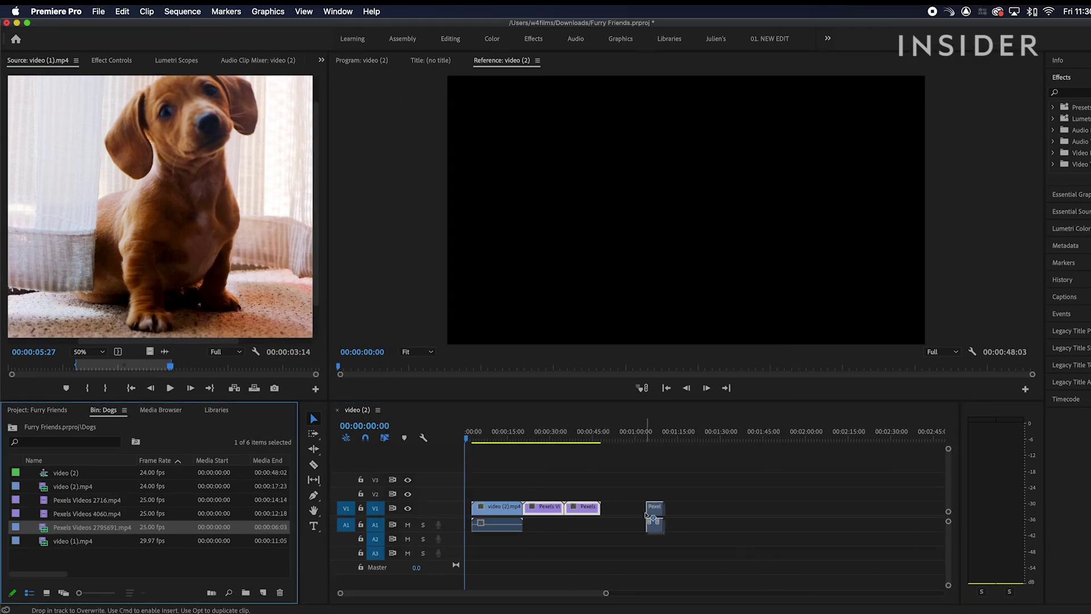
- Add another dog clip at the end, trim video (2).mp4 at both ends, and park the playhead at 00:00:11:05
{"action": "left_click_drag", "start_coordinate": [69, 541], "coordinate": [684, 522]}
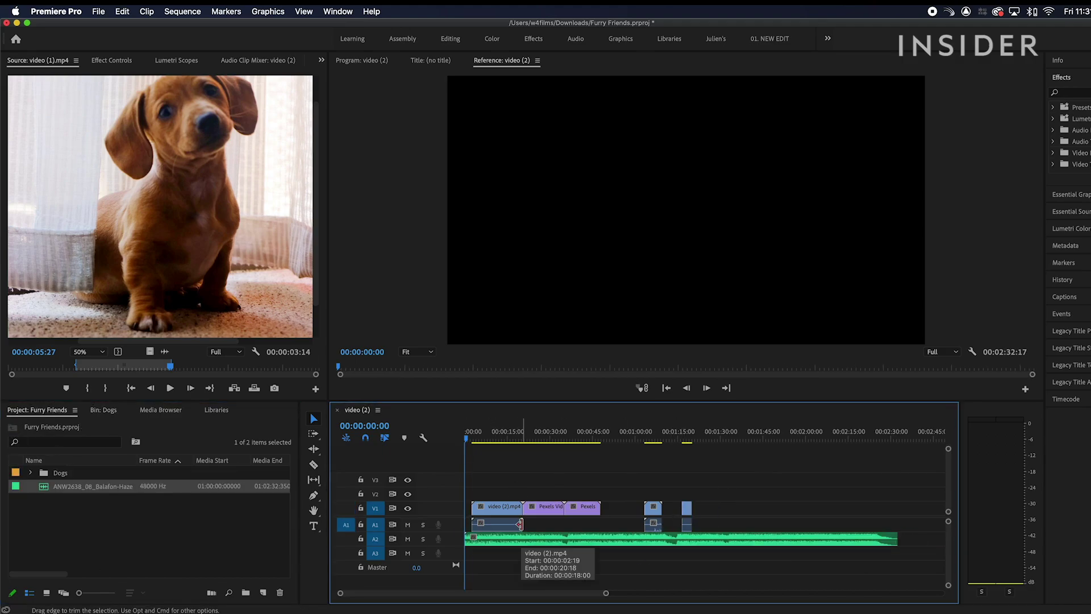
{"action": "left_click_drag", "start_coordinate": [590, 515], "coordinate": [558, 511]}
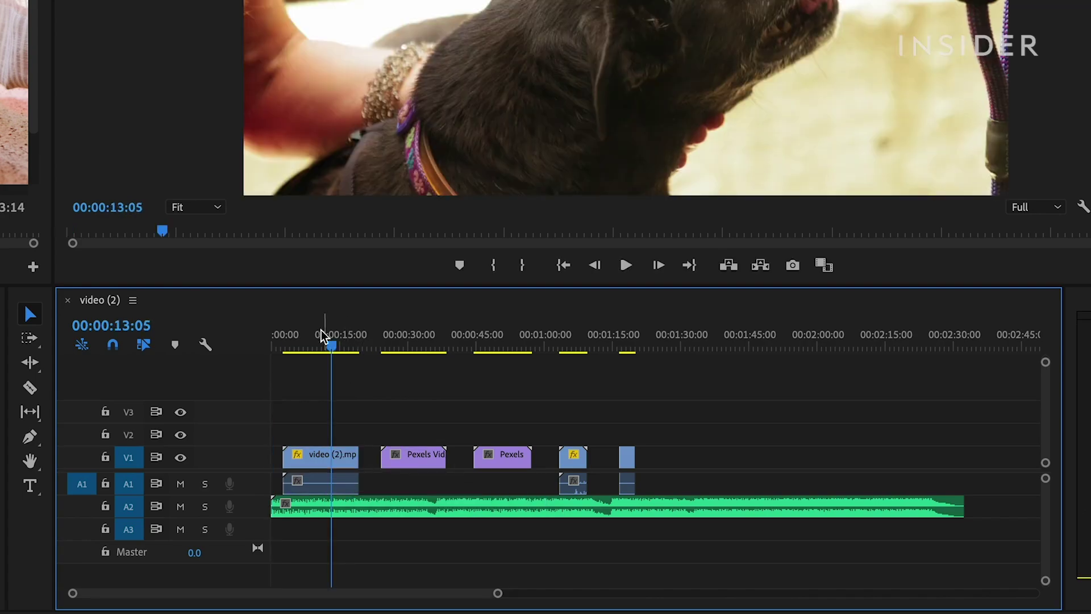
{"action": "left_click", "coordinate": [322, 342]}
{"action": "left_click_drag", "start_coordinate": [283, 480], "coordinate": [341, 457]}
{"action": "left_click", "coordinate": [323, 349]}
- Place Pexels Videos 2716.mp4 on V2 at the playhead and unlink its video from its audio
{"action": "left_click_drag", "start_coordinate": [409, 455], "coordinate": [351, 432]}
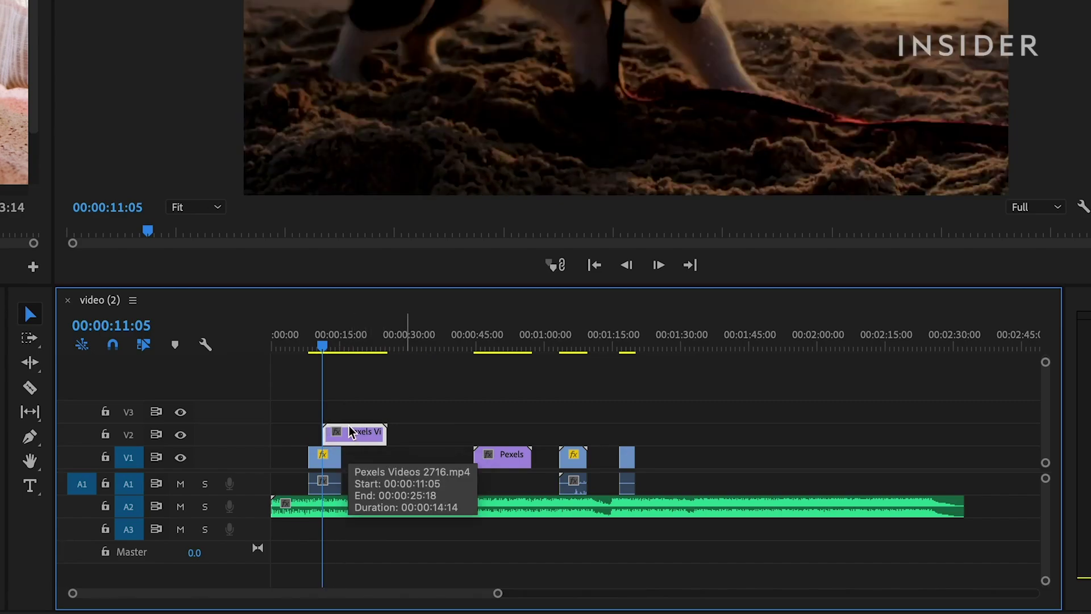
{"action": "right_click", "coordinate": [351, 432]}
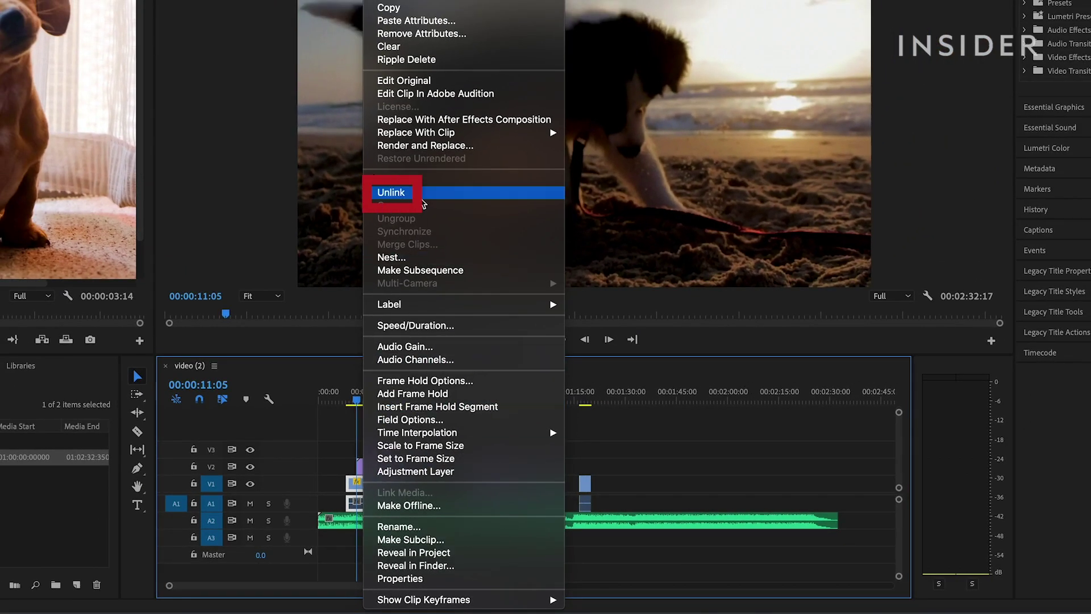
{"action": "left_click", "coordinate": [391, 192]}
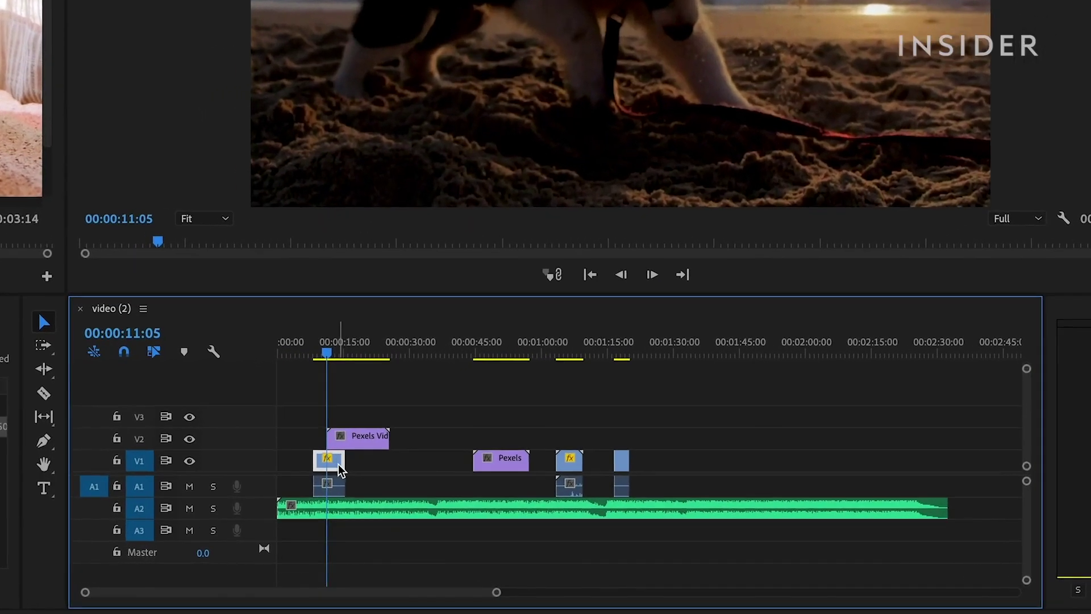
{"action": "mouse_move", "coordinate": [339, 468]}
{"action": "left_mouse_down"}
{"action": "mouse_move", "coordinate": [399, 465]}
{"action": "mouse_move", "coordinate": [331, 467]}
{"action": "mouse_move", "coordinate": [392, 496]}
{"action": "mouse_move", "coordinate": [338, 484]}
{"action": "left_mouse_up"}
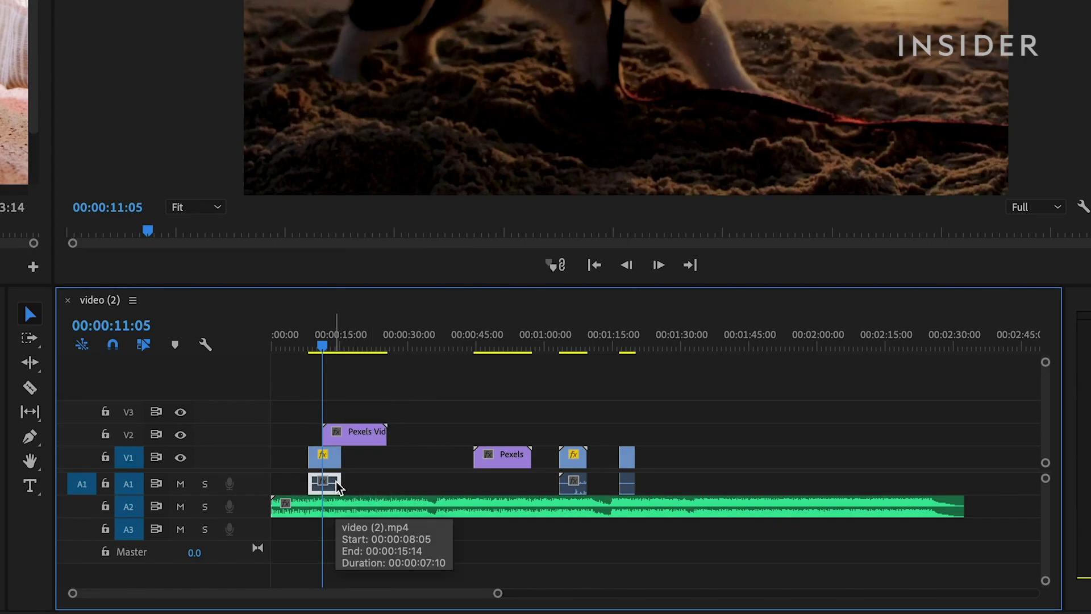
{"action": "left_click_drag", "start_coordinate": [357, 435], "coordinate": [358, 452]}
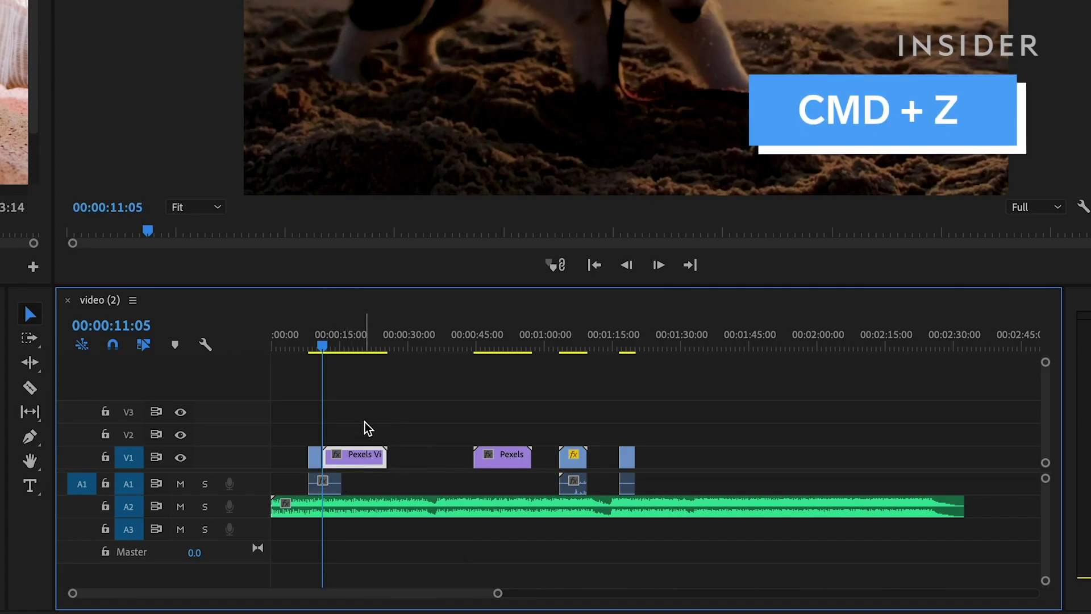
{"action": "key", "text": "super+z"}
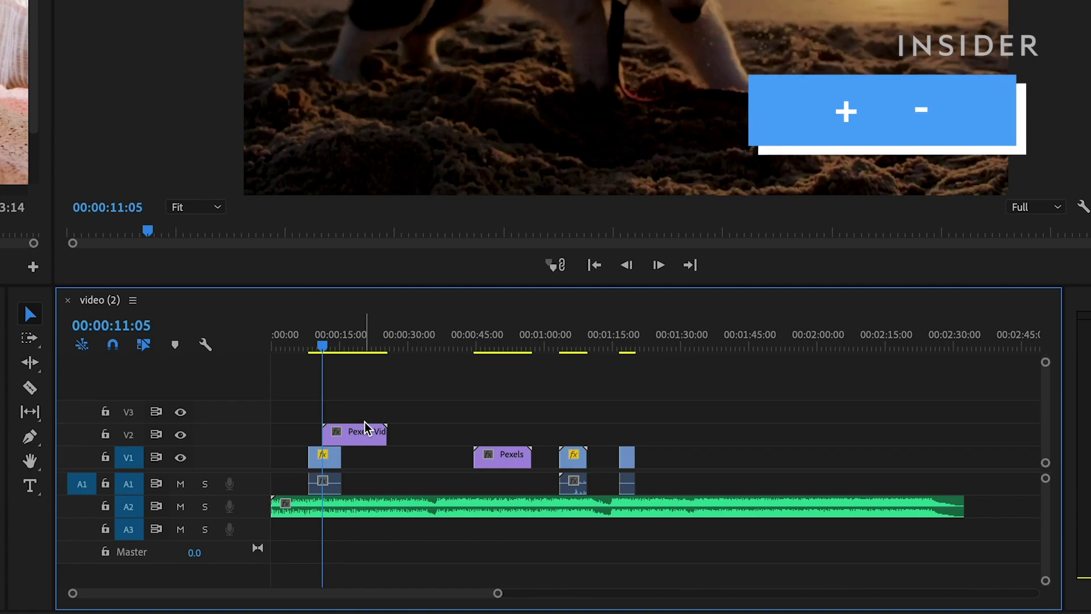
{"action": "key", "text": "equal"}
{"action": "key", "text": "equal"}
{"action": "key", "text": "equal"}
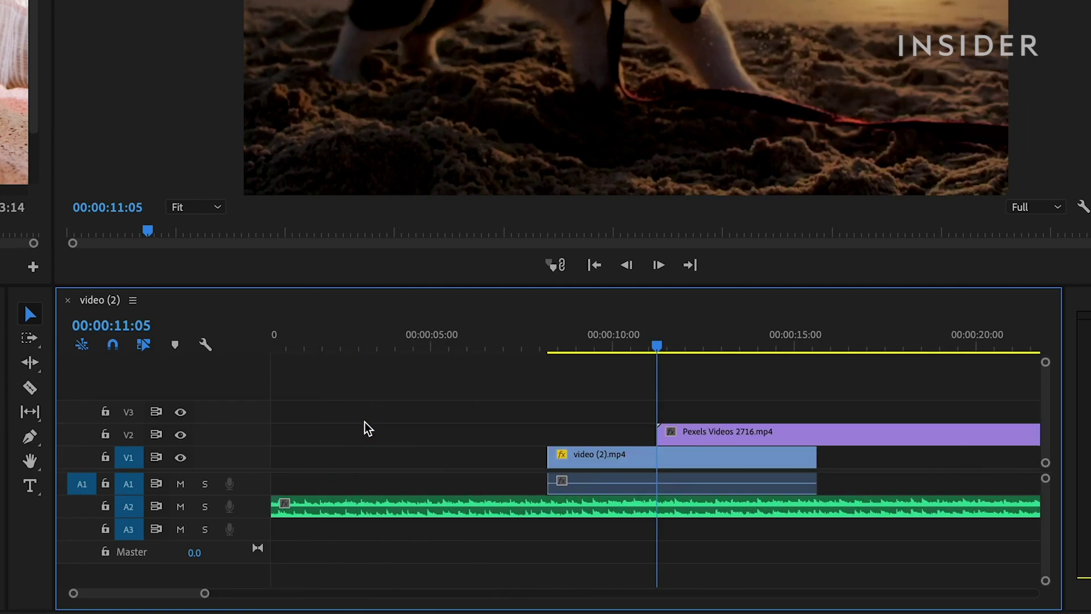
{"action": "key", "text": "minus"}
{"action": "key", "text": "minus"}
{"action": "key", "text": "minus"}
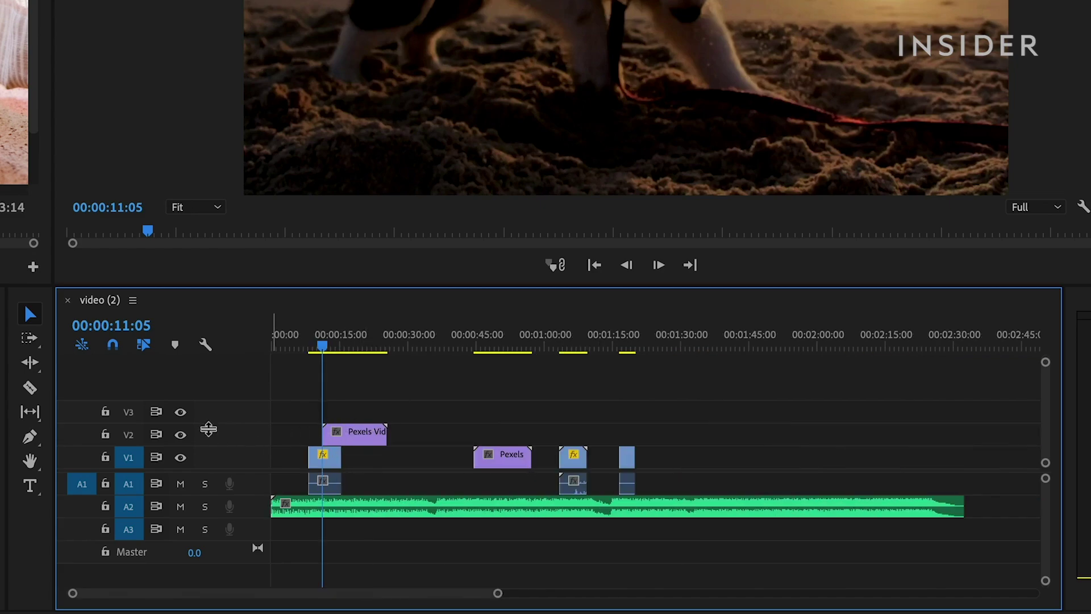
- Razor-cut Pexels Videos 4060.mp4 in two and move one half up to V2 near 1:30
{"action": "left_click", "coordinate": [31, 388]}
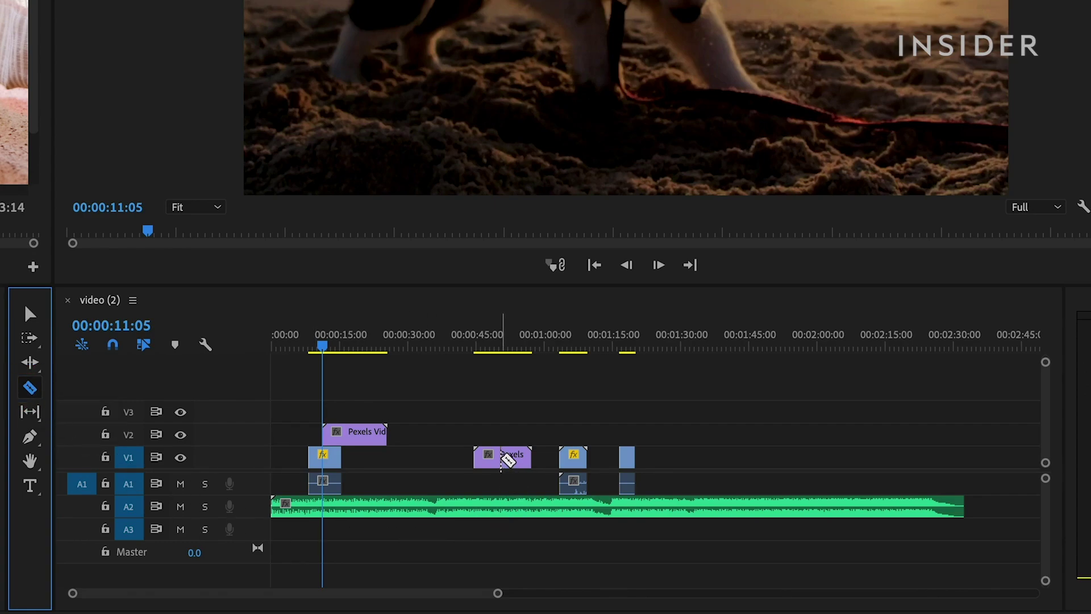
{"action": "left_click", "coordinate": [492, 458]}
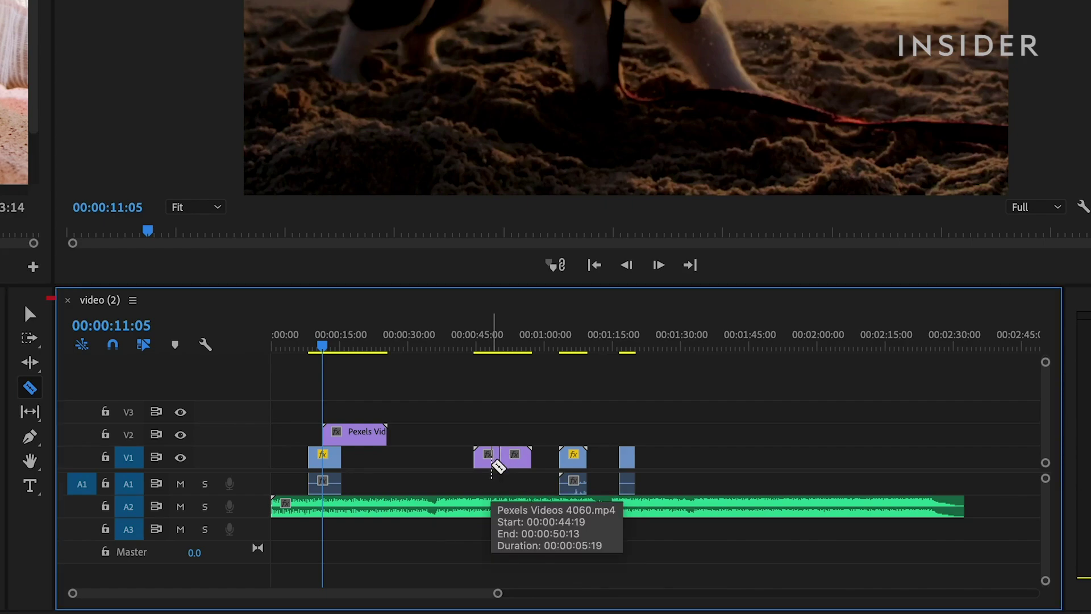
{"action": "key", "text": "v"}
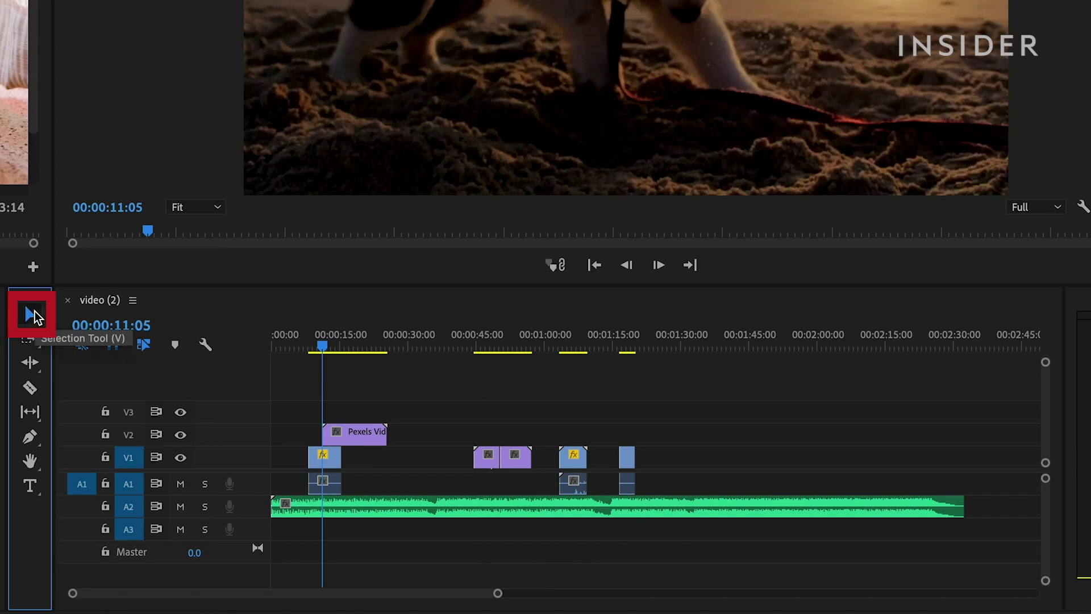
{"action": "left_click_drag", "start_coordinate": [522, 458], "coordinate": [452, 460]}
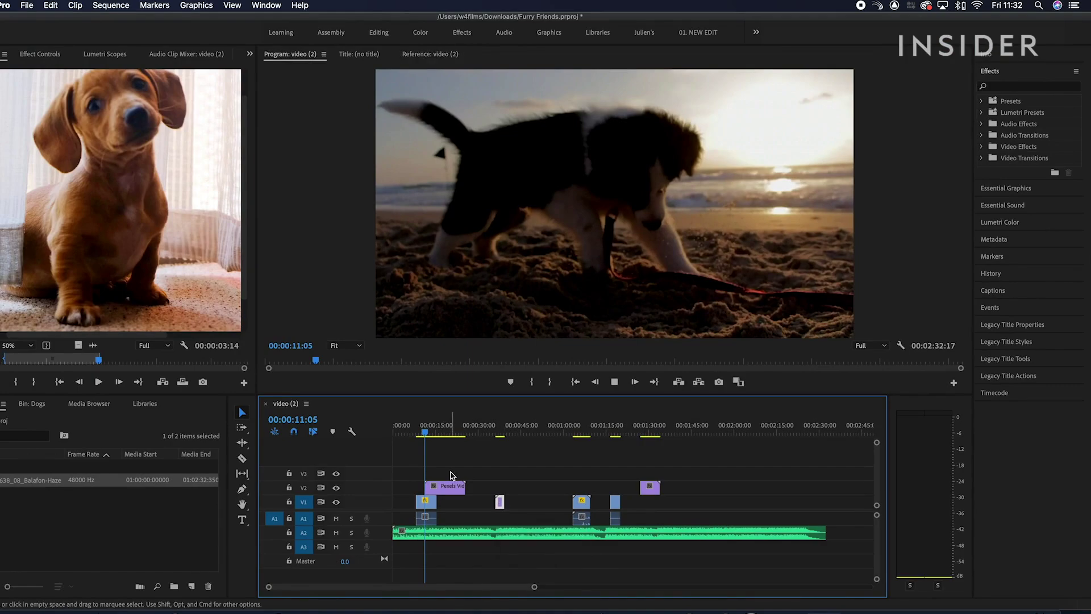
- Play back the sequence to preview the edit, pausing once and resuming
{"action": "key", "text": "space"}
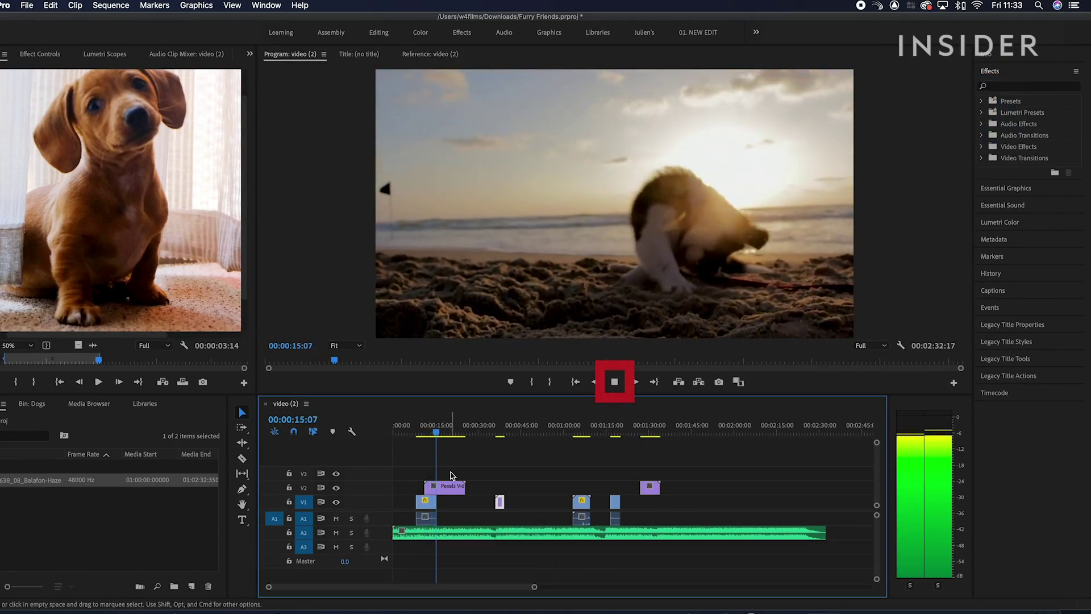
{"action": "left_click", "coordinate": [614, 381]}
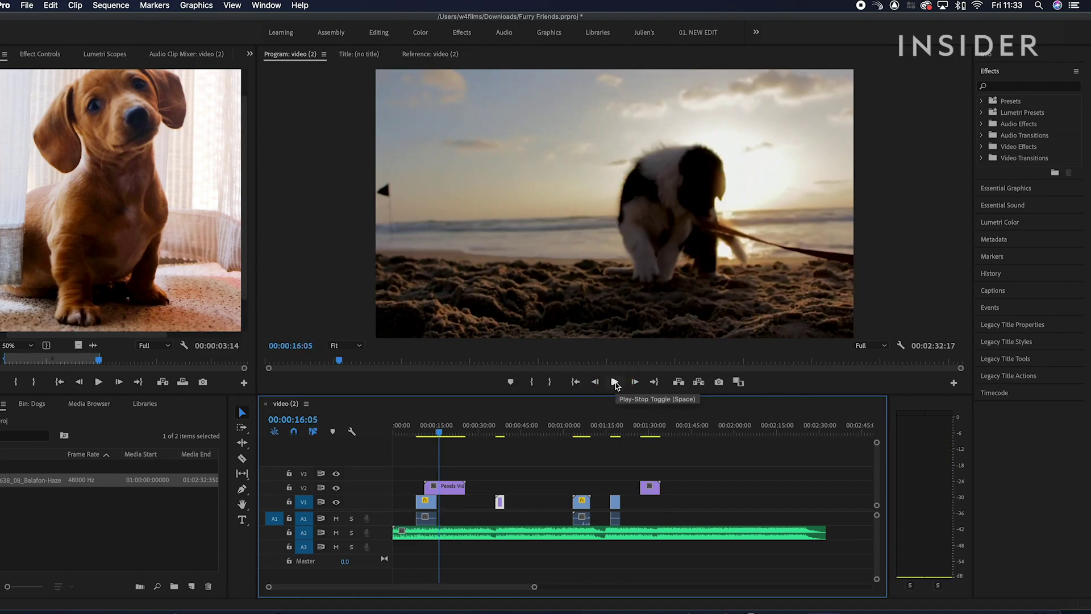
{"action": "left_click", "coordinate": [615, 381]}
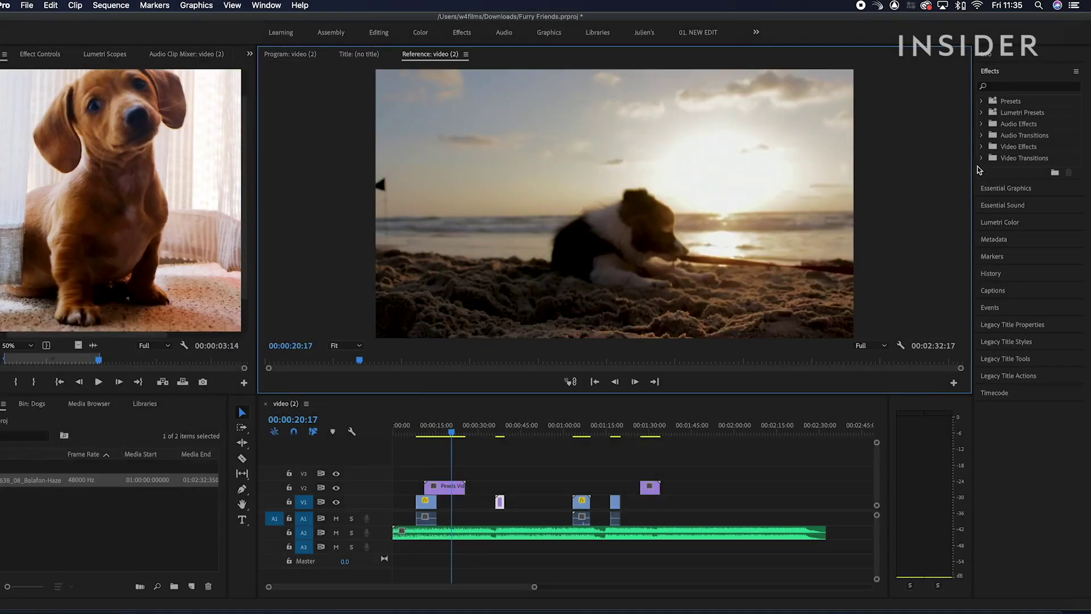
- Apply a Cross Dissolve to the end of the Pexels clip and preview it
{"action": "left_click", "coordinate": [981, 158]}
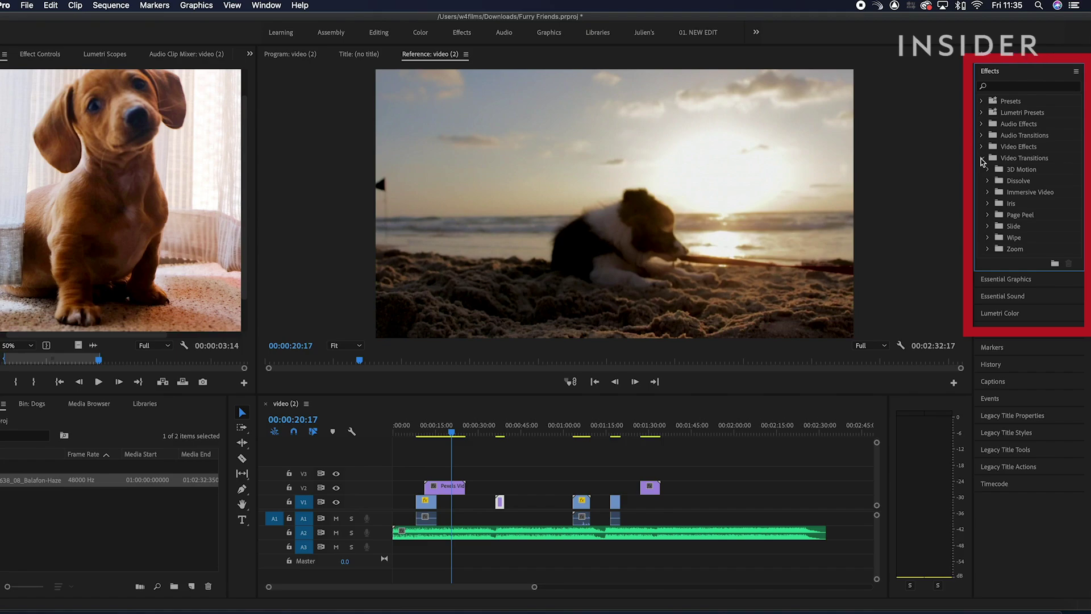
{"action": "left_click", "coordinate": [988, 181]}
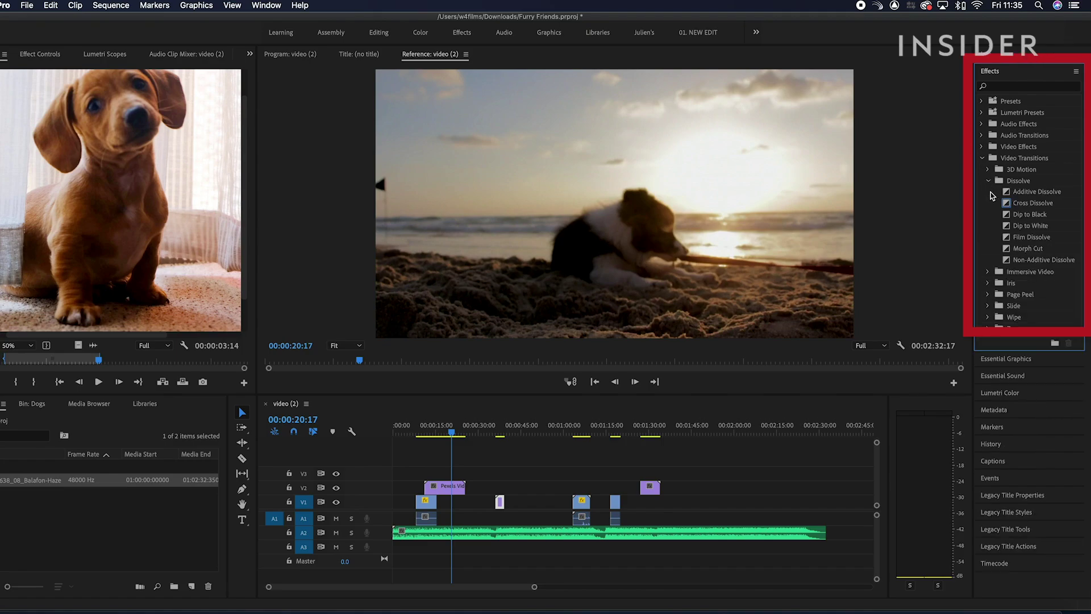
{"action": "left_click", "coordinate": [1008, 205]}
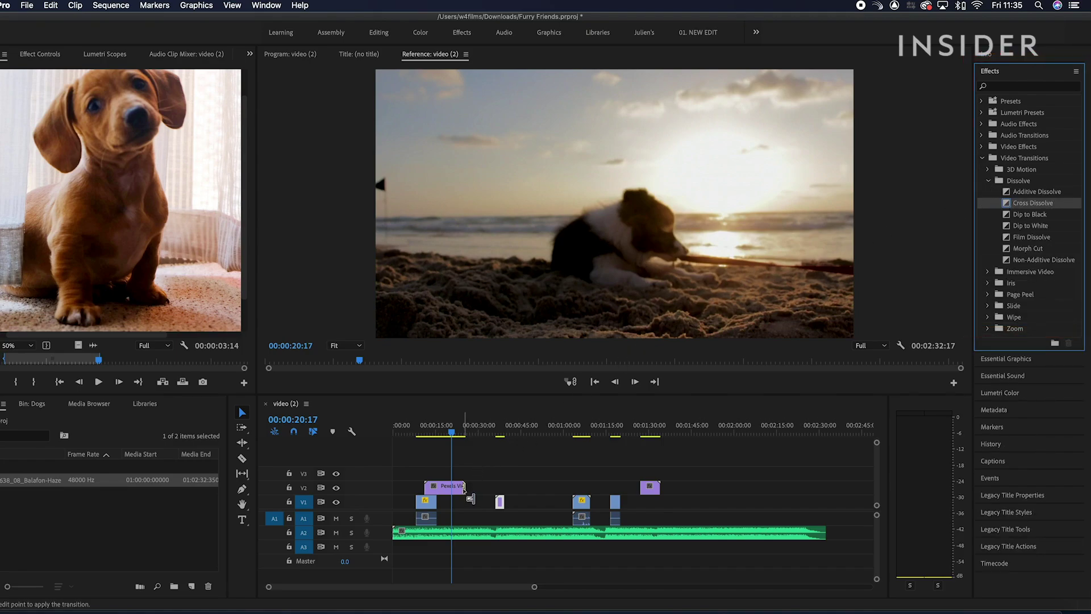
{"action": "left_click_drag", "start_coordinate": [464, 490], "coordinate": [464, 489]}
{"action": "key", "text": "="}
{"action": "key", "text": "="}
{"action": "key", "text": "="}
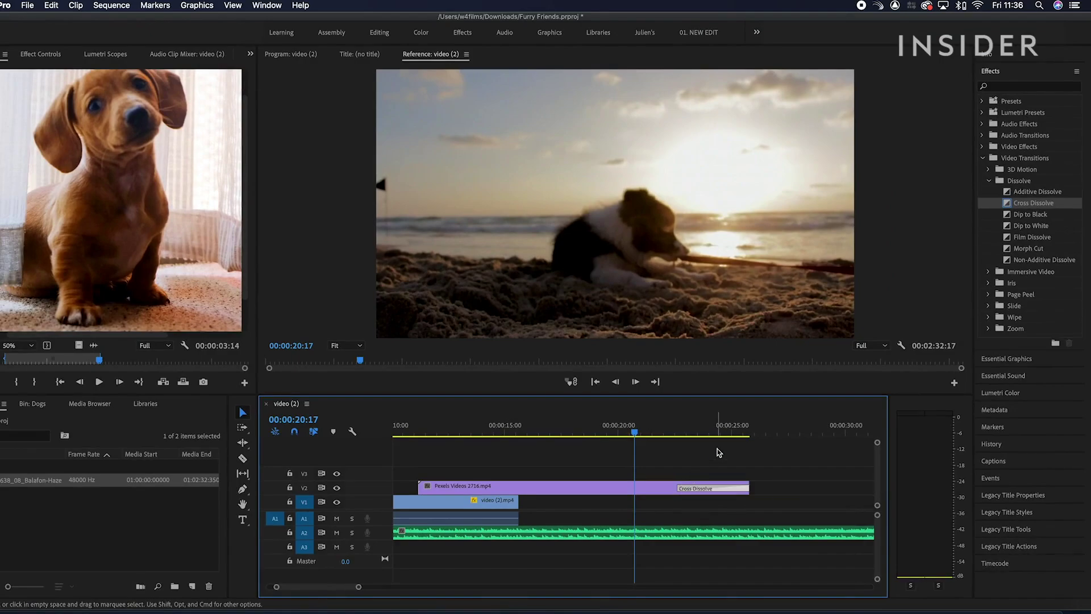
{"action": "key", "text": "space"}
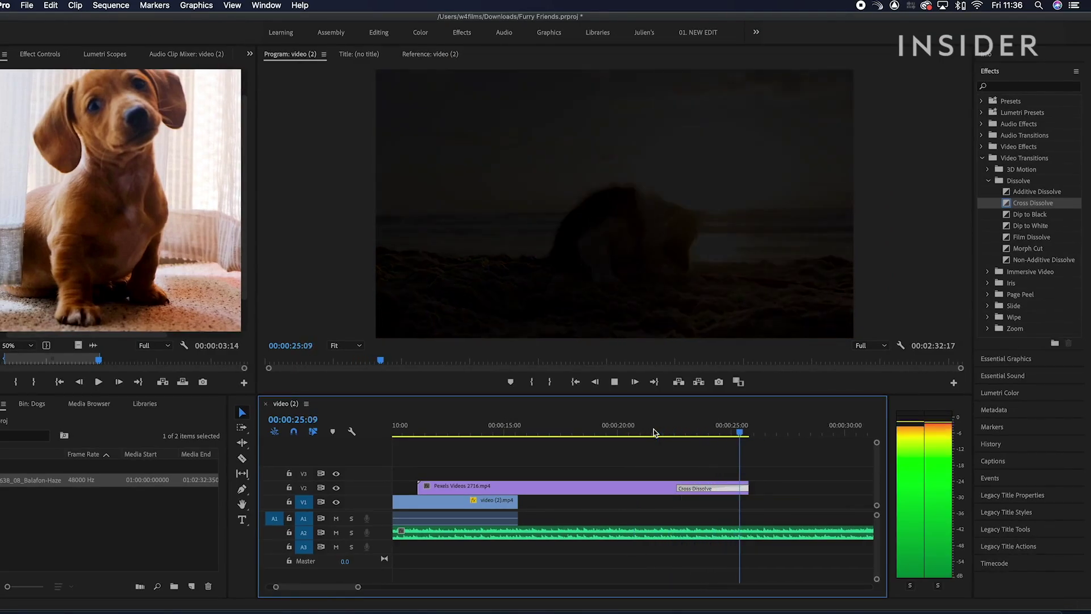
{"action": "key", "text": "space"}
{"action": "key", "text": "minus"}
{"action": "key", "text": "minus"}
{"action": "key", "text": "minus"}
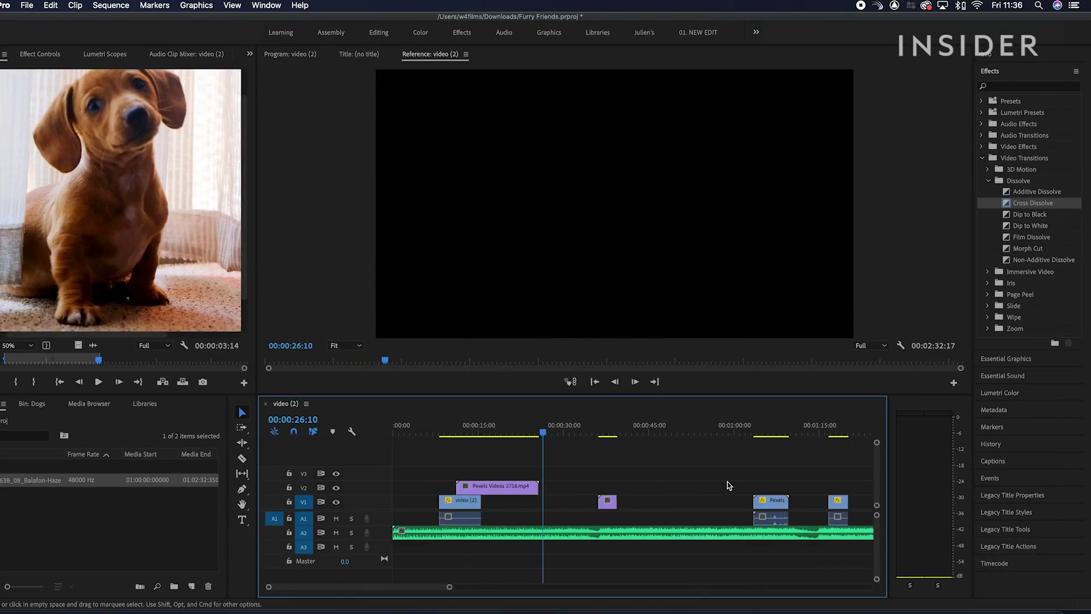
- Move Pexels Videos 2716.mp4 onto V1 and add a Cross Dissolve between it and video (2), then preview
{"action": "left_click_drag", "start_coordinate": [519, 487], "coordinate": [543, 502]}
{"action": "left_click", "coordinate": [477, 427]}
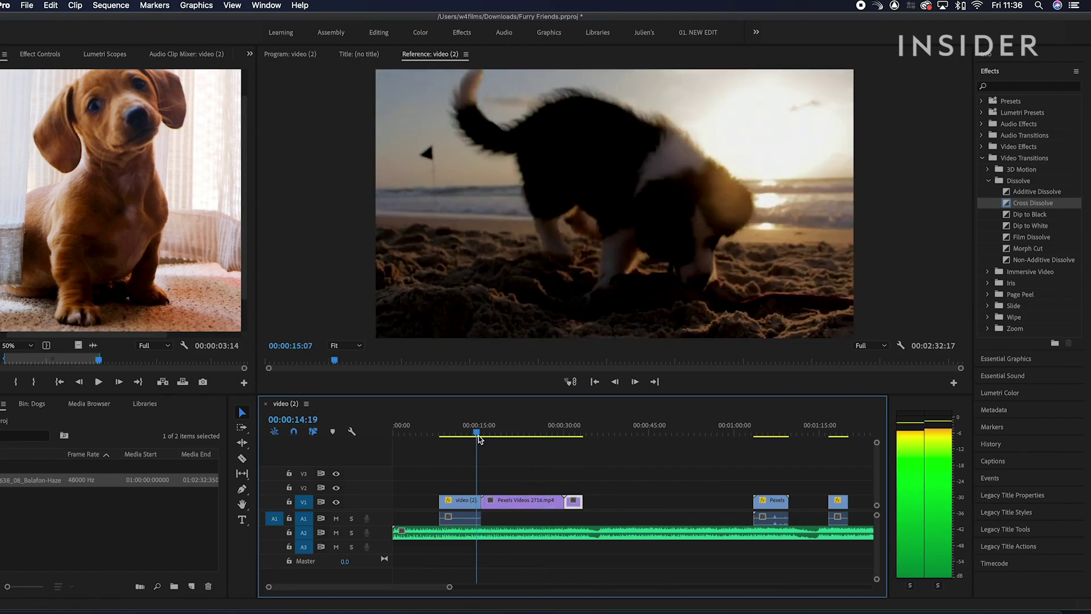
{"action": "left_click_drag", "start_coordinate": [934, 247], "coordinate": [485, 502]}
{"action": "key", "text": "space"}
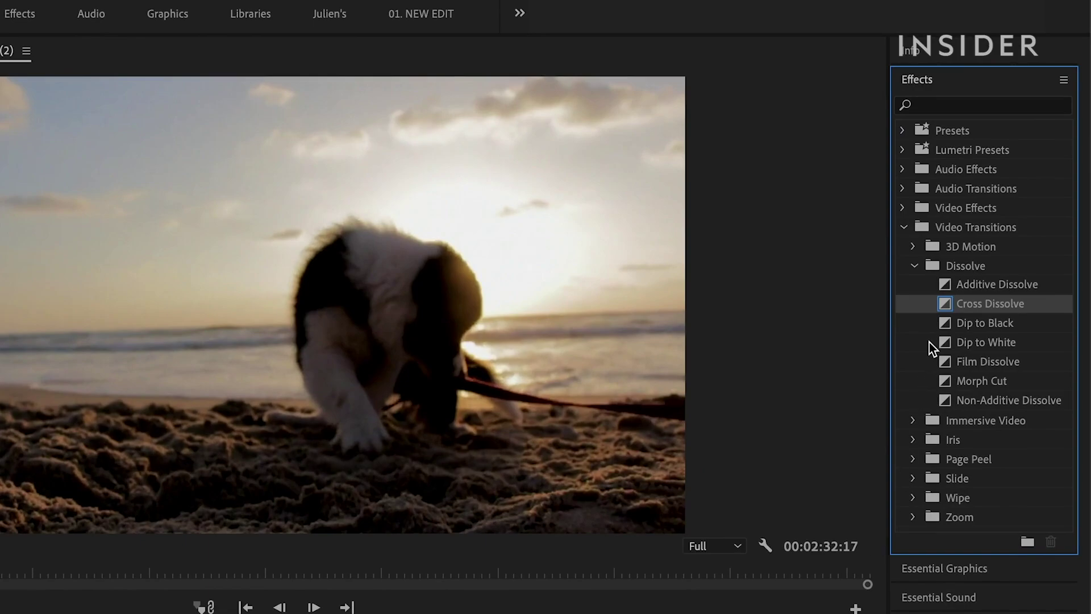
{"action": "left_click", "coordinate": [903, 209]}
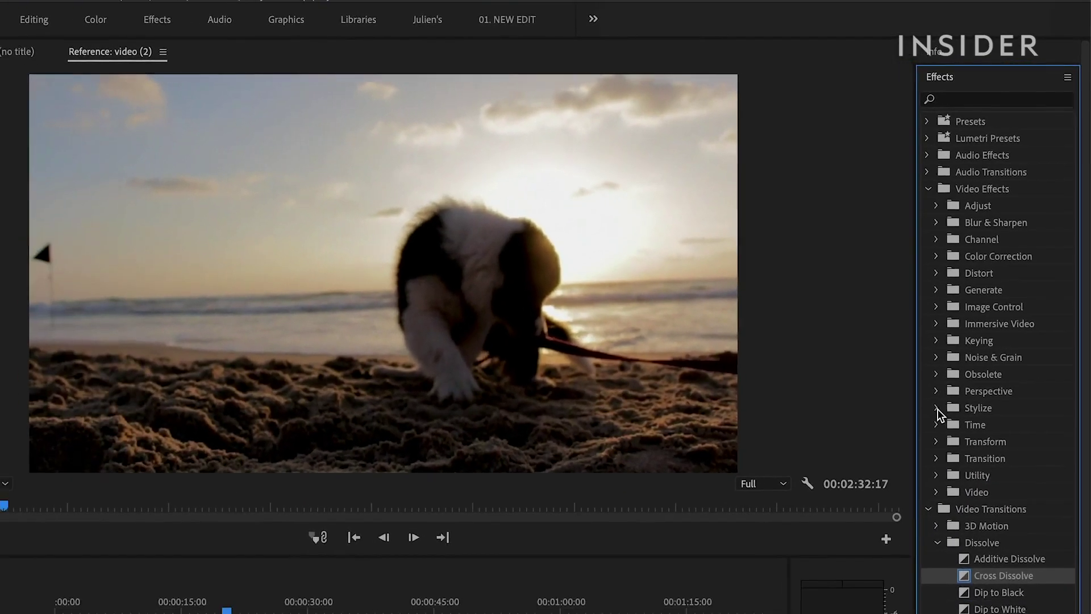
{"action": "left_click", "coordinate": [913, 458]}
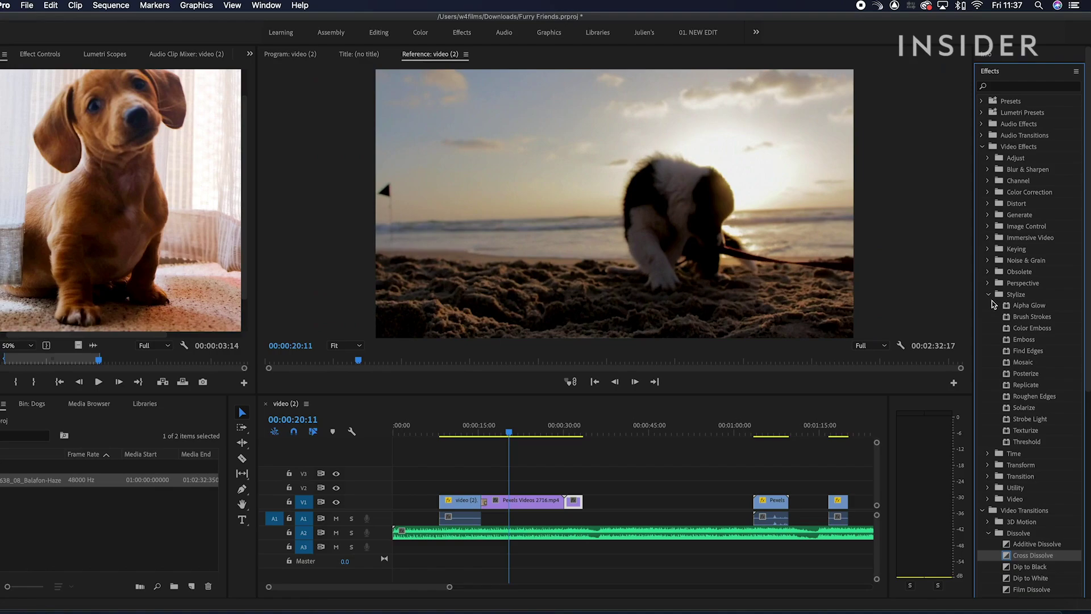
{"action": "mouse_move", "coordinate": [1026, 341]}
{"action": "left_mouse_down"}
{"action": "mouse_move", "coordinate": [699, 350]}
{"action": "mouse_move", "coordinate": [480, 559]}
{"action": "left_mouse_up"}
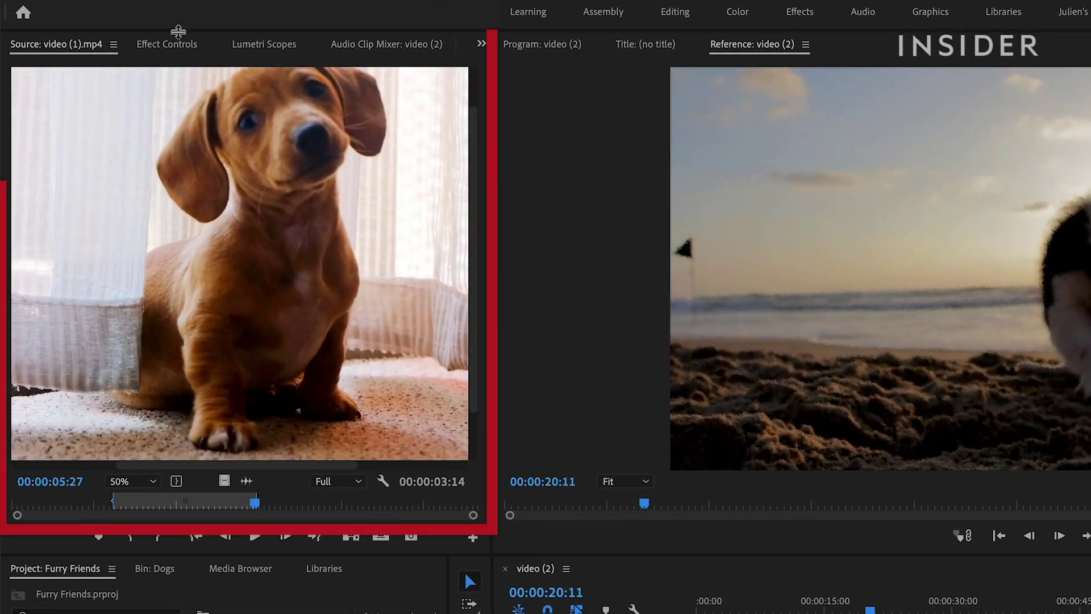
{"action": "left_click", "coordinate": [41, 54]}
{"action": "left_click_drag", "start_coordinate": [196, 419], "coordinate": [211, 419]}
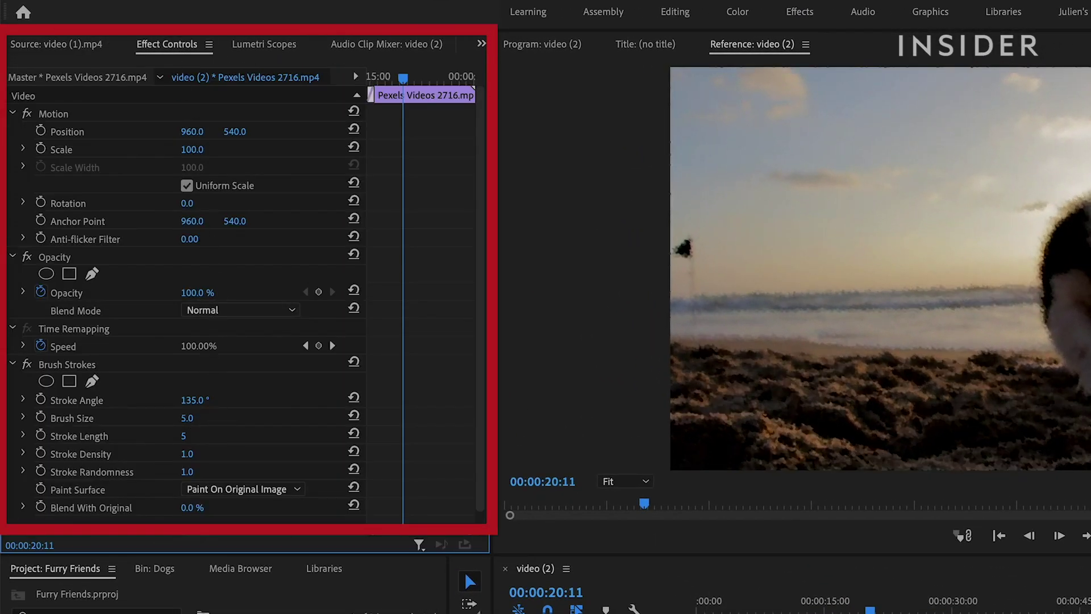
{"action": "left_click_drag", "start_coordinate": [188, 454], "coordinate": [212, 437]}
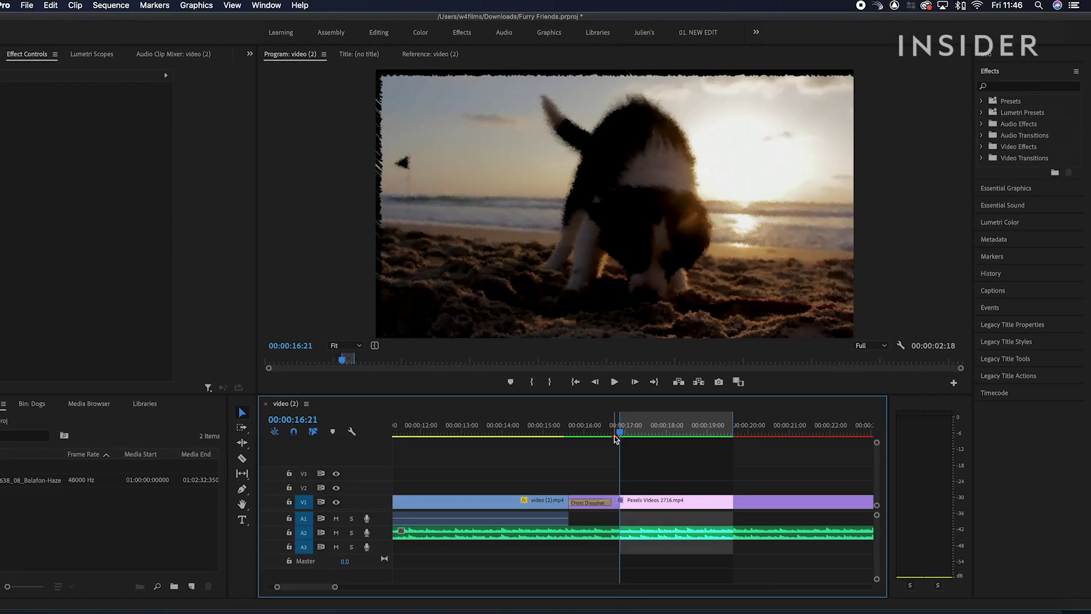
{"action": "key", "text": "space"}
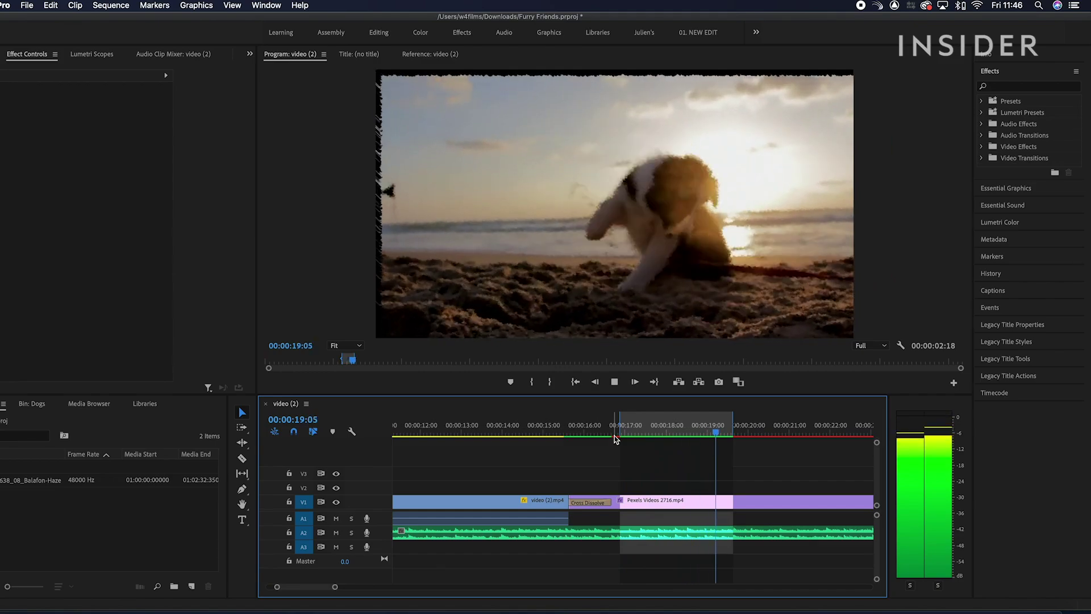
{"action": "key", "text": "space"}
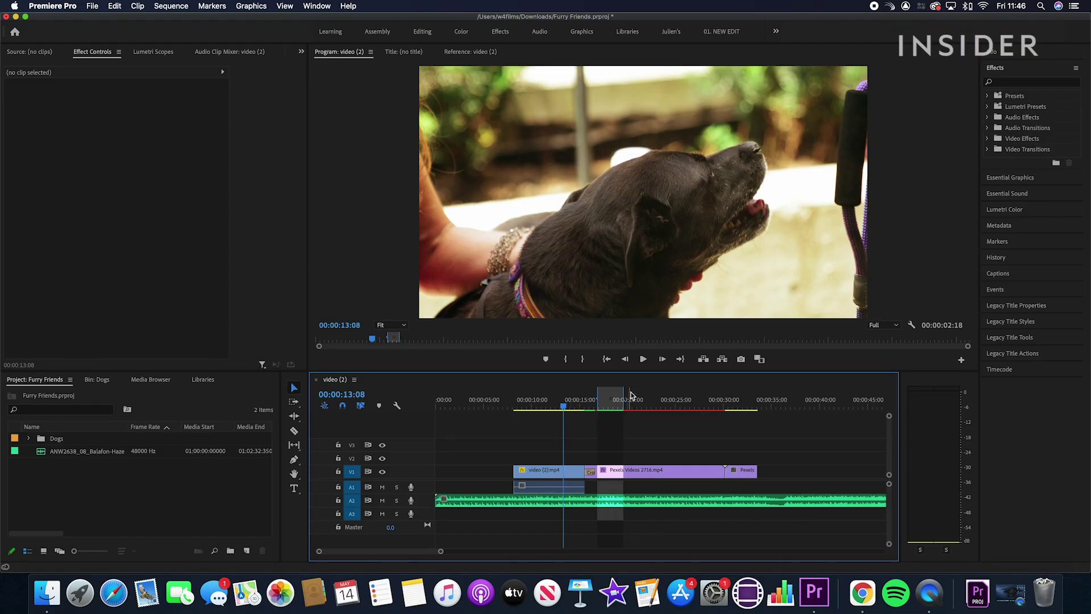
- Apply Lumetri Color to video (2).mp4 and set Contrast to 71 and Highlights to 46
{"action": "left_click", "coordinate": [988, 139]}
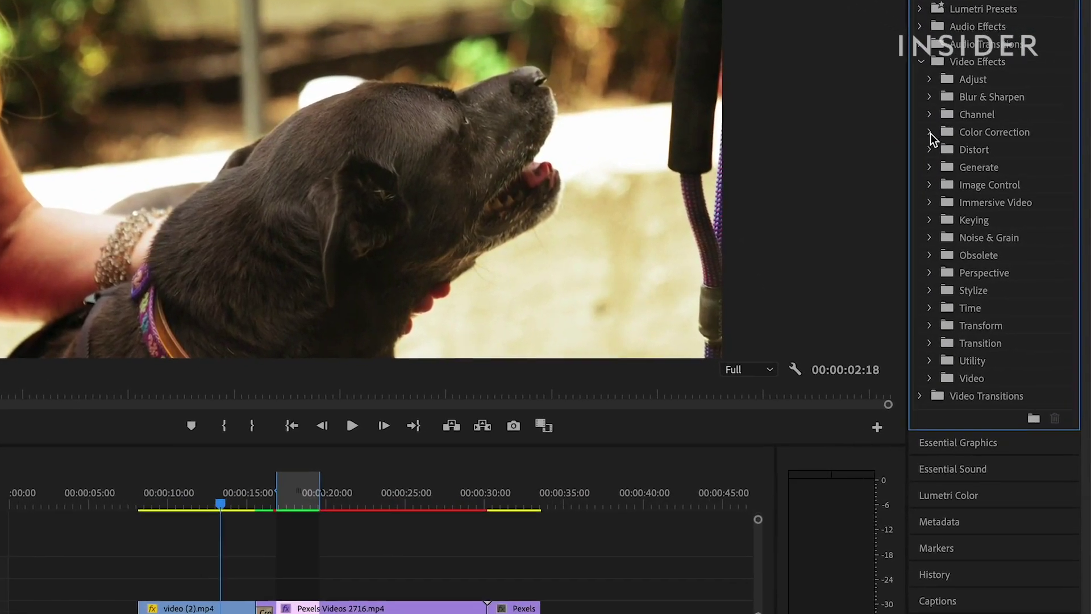
{"action": "left_click", "coordinate": [993, 181]}
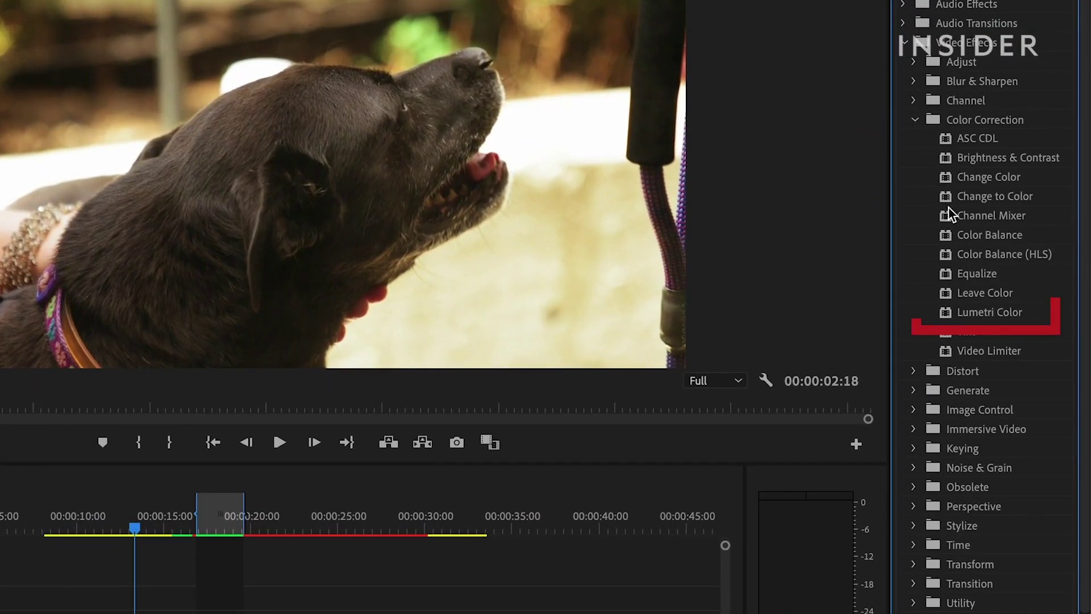
{"action": "left_click", "coordinate": [977, 312]}
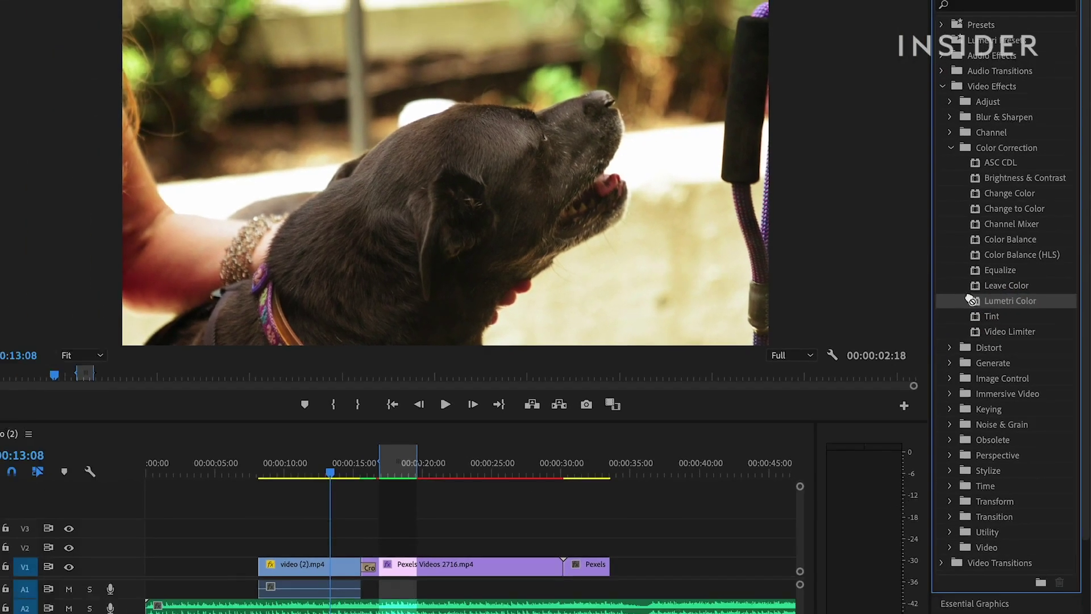
{"action": "left_click_drag", "start_coordinate": [972, 301], "coordinate": [413, 487]}
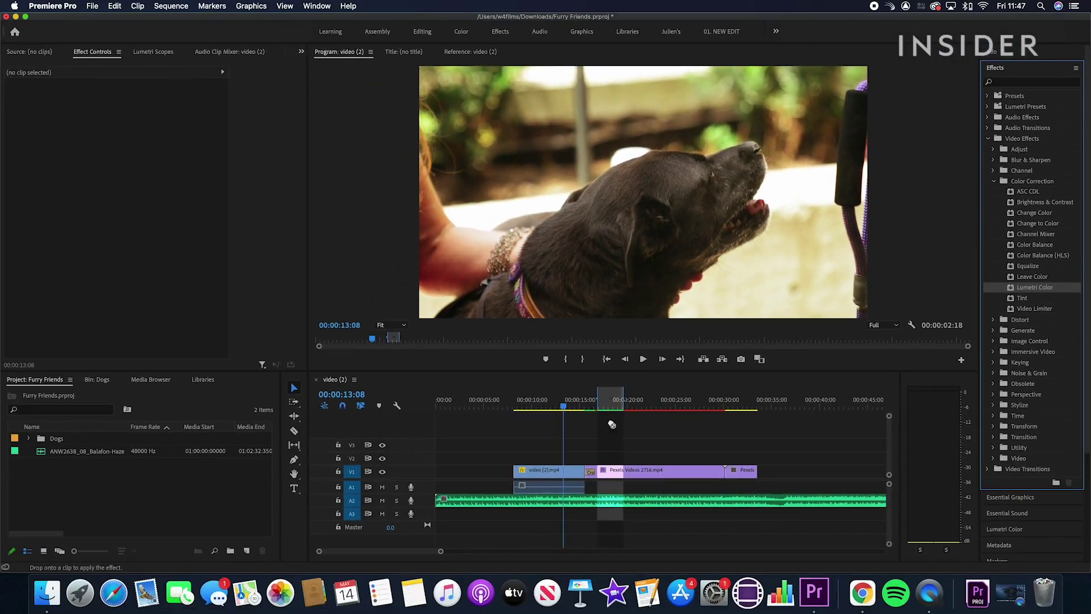
{"action": "left_click_drag", "start_coordinate": [567, 473], "coordinate": [567, 474]}
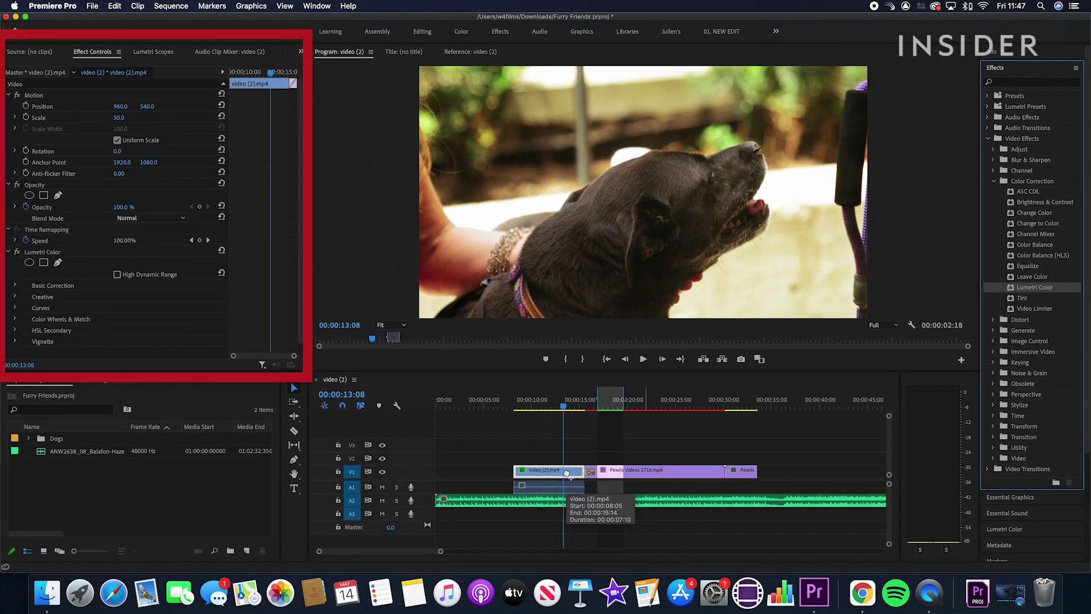
{"action": "scroll", "coordinate": [80, 335], "scroll_direction": "down", "scroll_amount": 3}
{"action": "left_click_drag", "start_coordinate": [117, 333], "coordinate": [157, 333]}
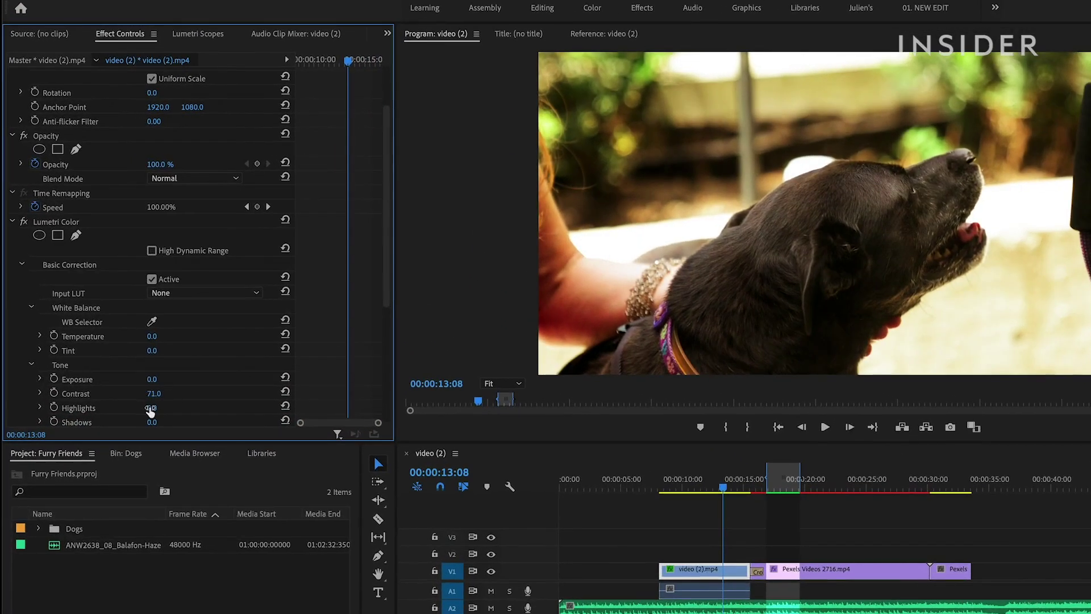
{"action": "left_click_drag", "start_coordinate": [150, 412], "coordinate": [155, 411]}
{"action": "scroll", "coordinate": [157, 373], "scroll_direction": "down", "scroll_amount": 8}
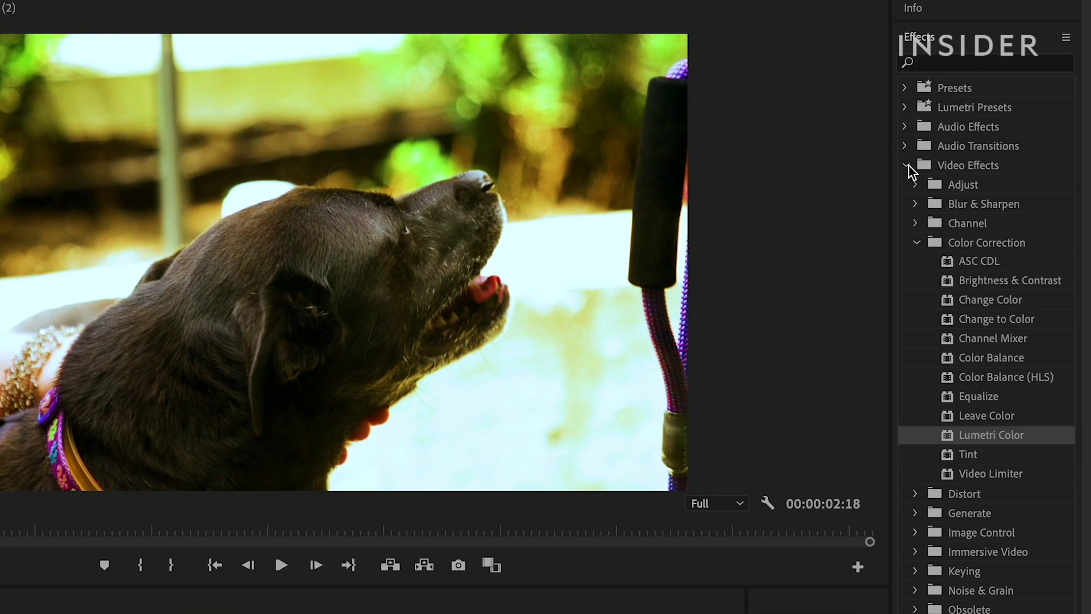
- Apply Studio Reverb to the A2 music clip with Low Frequency Cut 1965.53Hz and Width 10.06
{"action": "left_click", "coordinate": [908, 165]}
{"action": "left_click", "coordinate": [906, 127]}
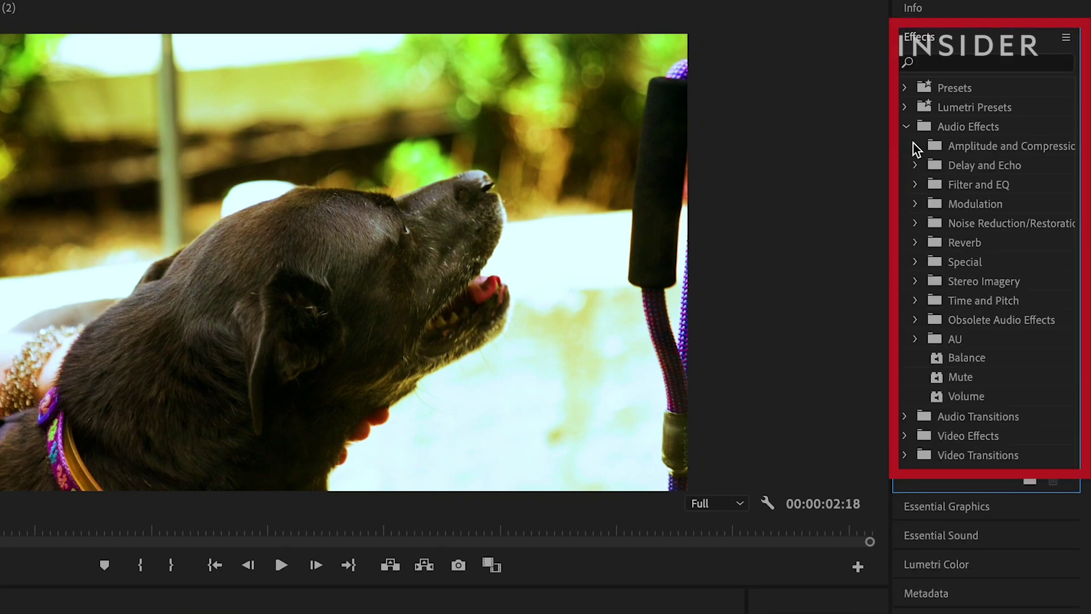
{"action": "left_click", "coordinate": [916, 243]}
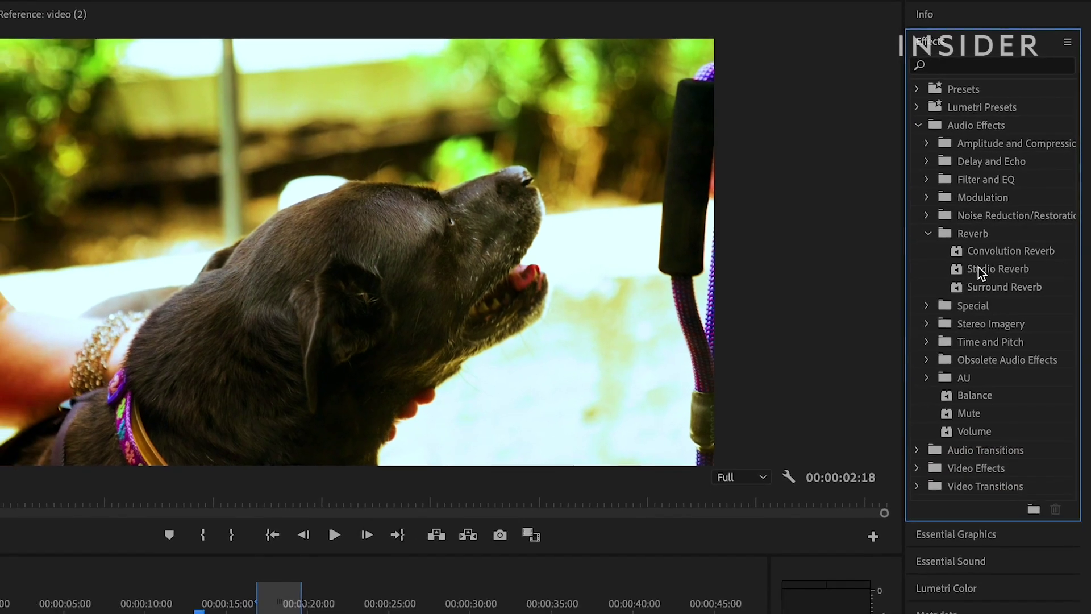
{"action": "left_click", "coordinate": [980, 279]}
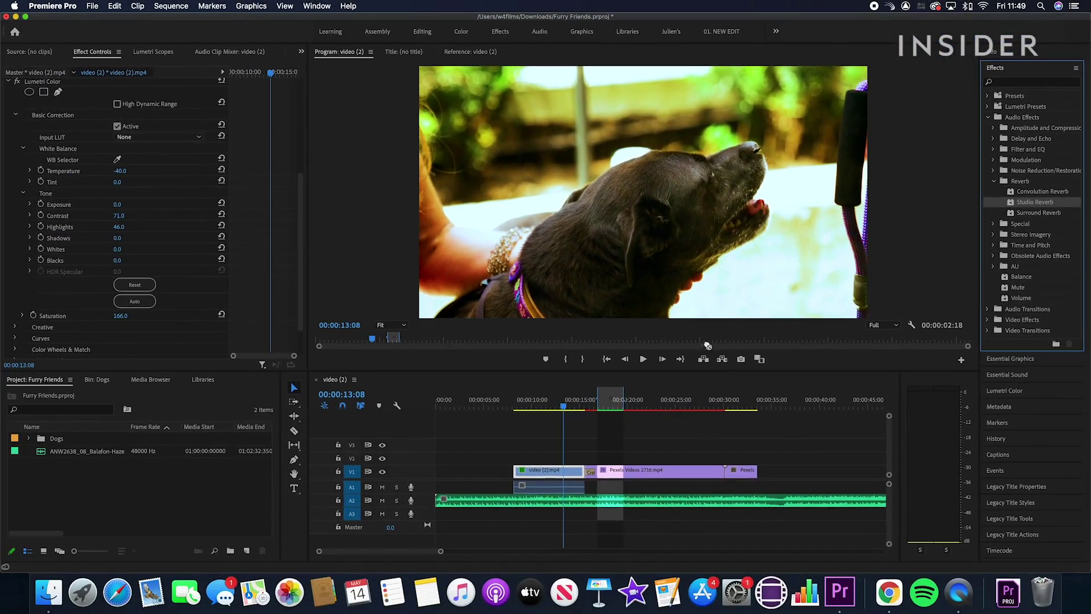
{"action": "left_click_drag", "start_coordinate": [577, 510], "coordinate": [574, 505]}
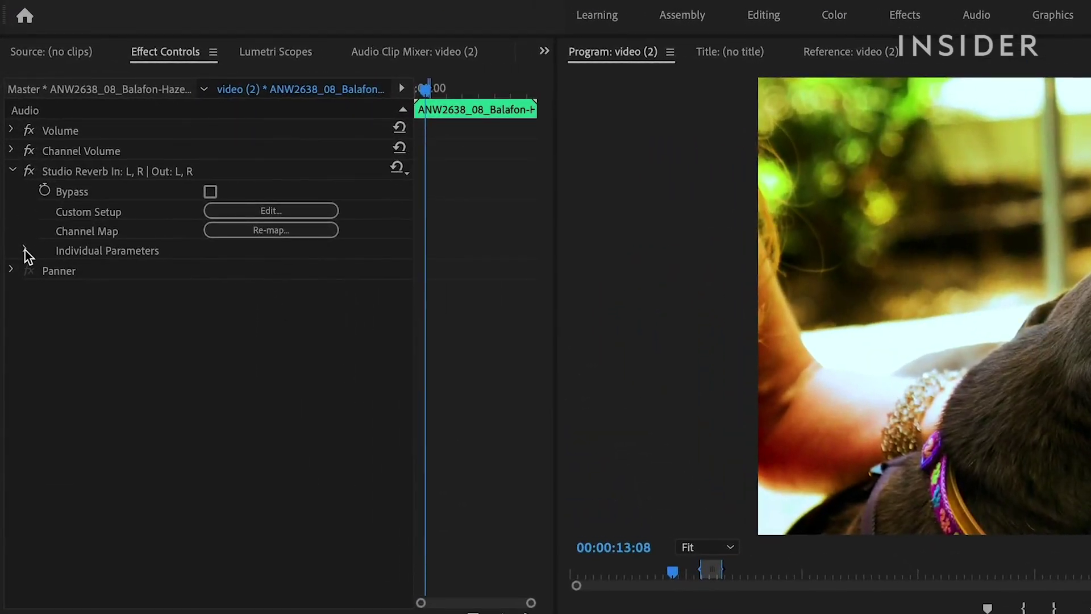
{"action": "left_click", "coordinate": [25, 250]}
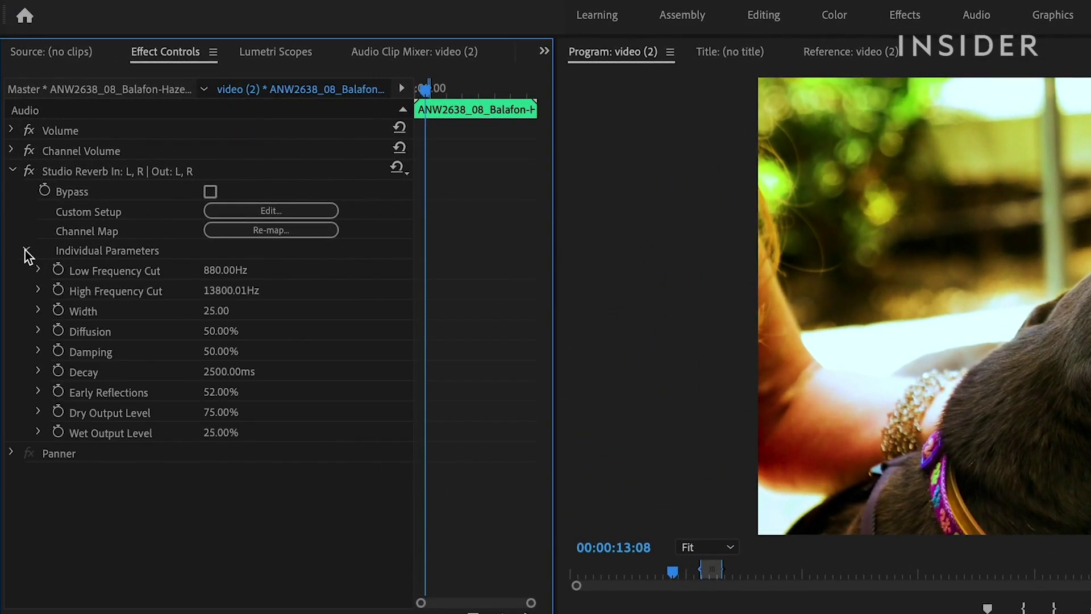
{"action": "left_click", "coordinate": [40, 270]}
{"action": "left_click", "coordinate": [38, 347]}
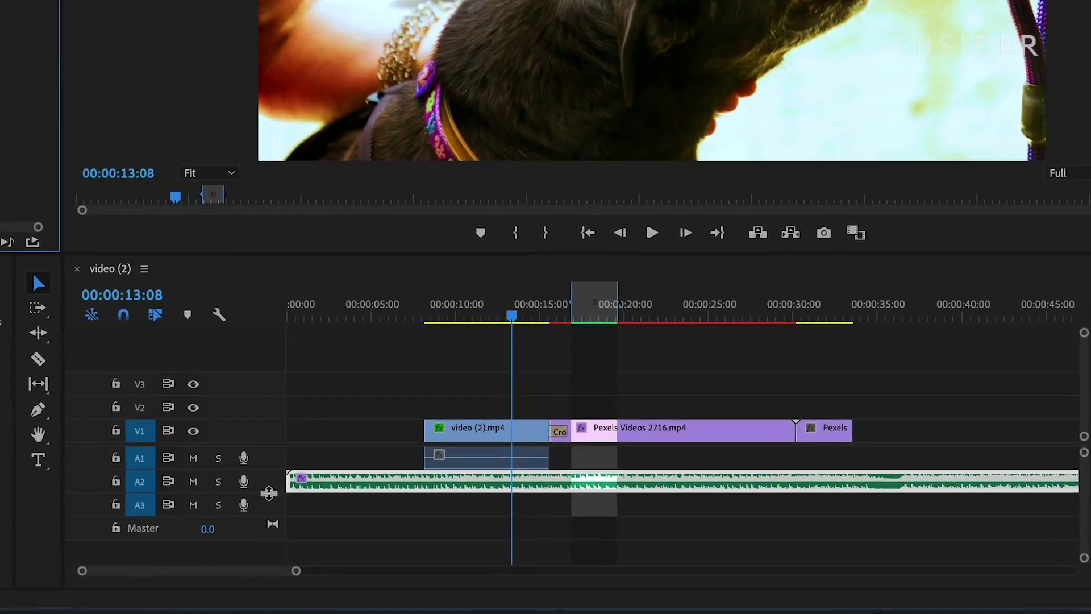
- Enlarge the A2 track and lower the music clip's volume to about -13.74 dB
{"action": "left_click_drag", "start_coordinate": [382, 541], "coordinate": [387, 573]}
{"action": "left_click_drag", "start_coordinate": [271, 551], "coordinate": [271, 550]}
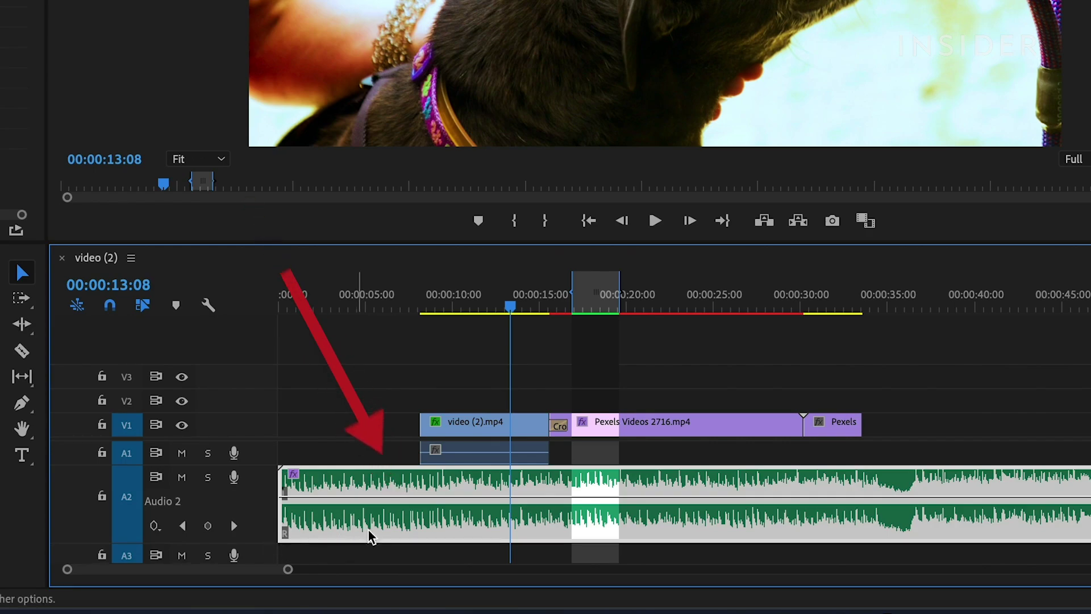
{"action": "left_click_drag", "start_coordinate": [425, 498], "coordinate": [425, 517]}
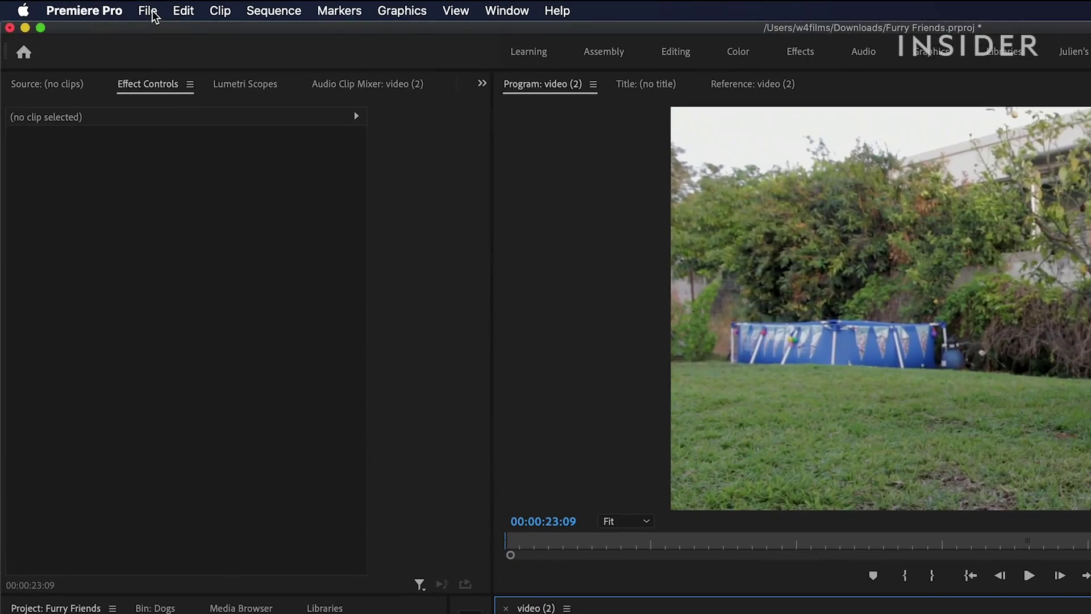
- Open the Export Settings dialog via File > Export > Media
{"action": "left_click", "coordinate": [101, 6]}
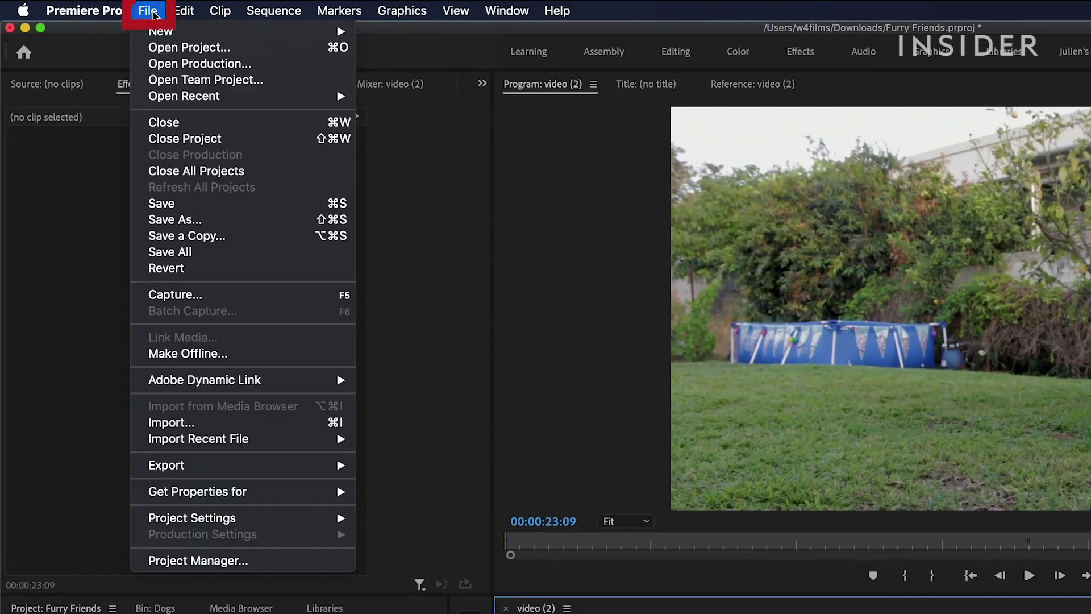
{"action": "mouse_move", "coordinate": [297, 466]}
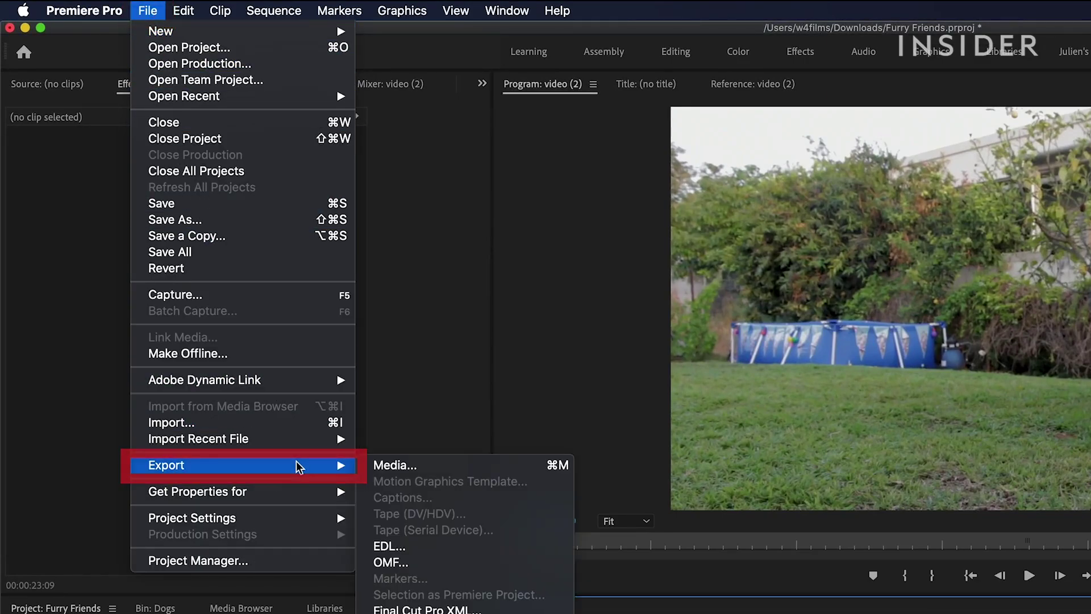
{"action": "left_click", "coordinate": [386, 468]}
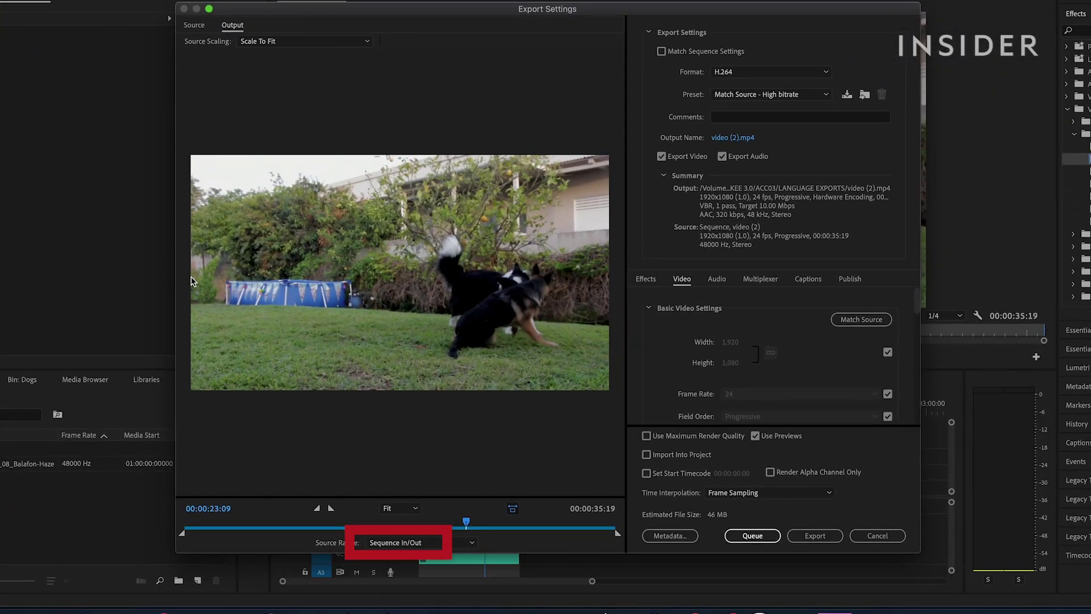
- Set the export Source Range to Entire Sequence with H.264 format
{"action": "left_click", "coordinate": [429, 542]}
{"action": "left_click", "coordinate": [422, 556]}
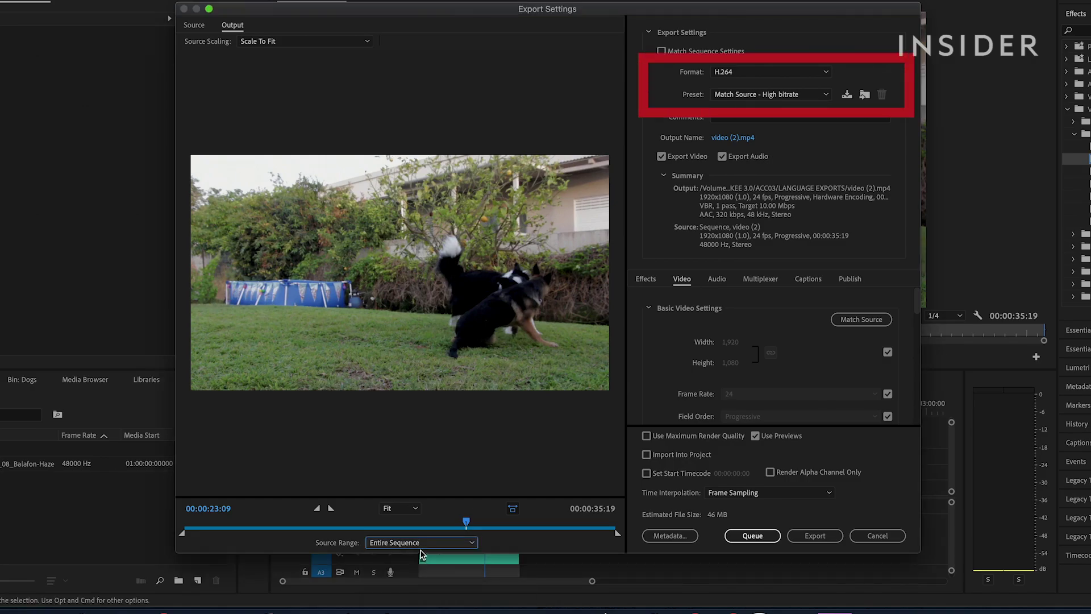
{"action": "left_click", "coordinate": [772, 74]}
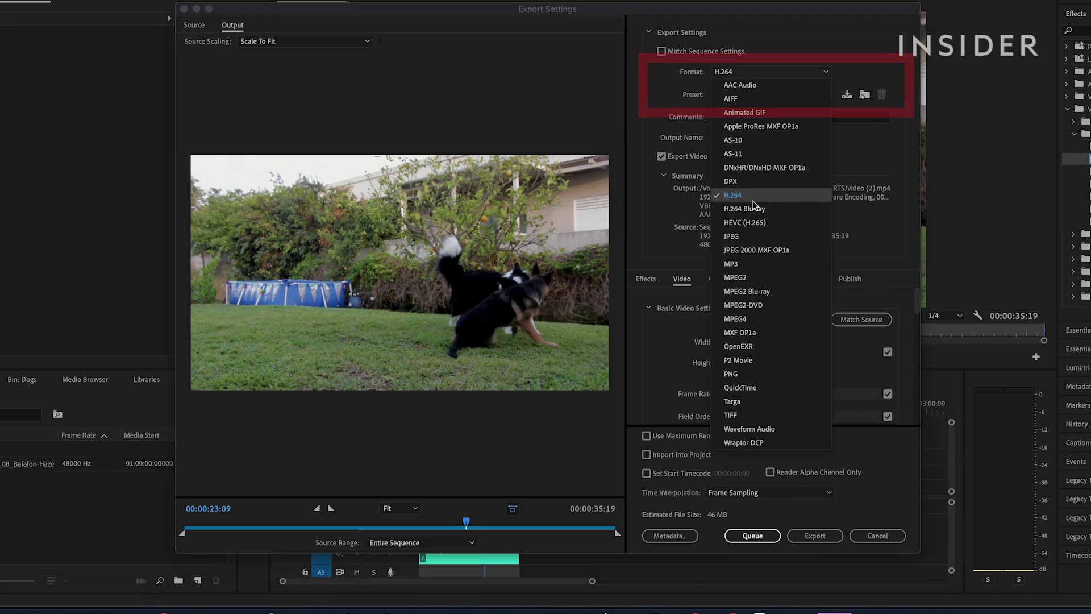
{"action": "left_click", "coordinate": [752, 197]}
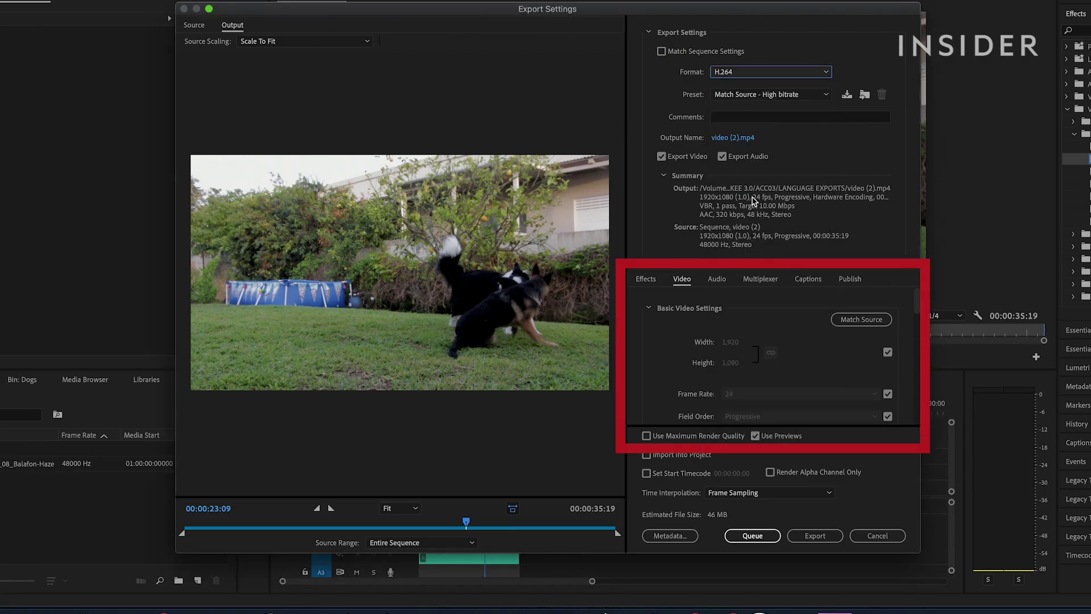
{"action": "scroll", "coordinate": [719, 308], "scroll_direction": "down", "scroll_amount": 5}
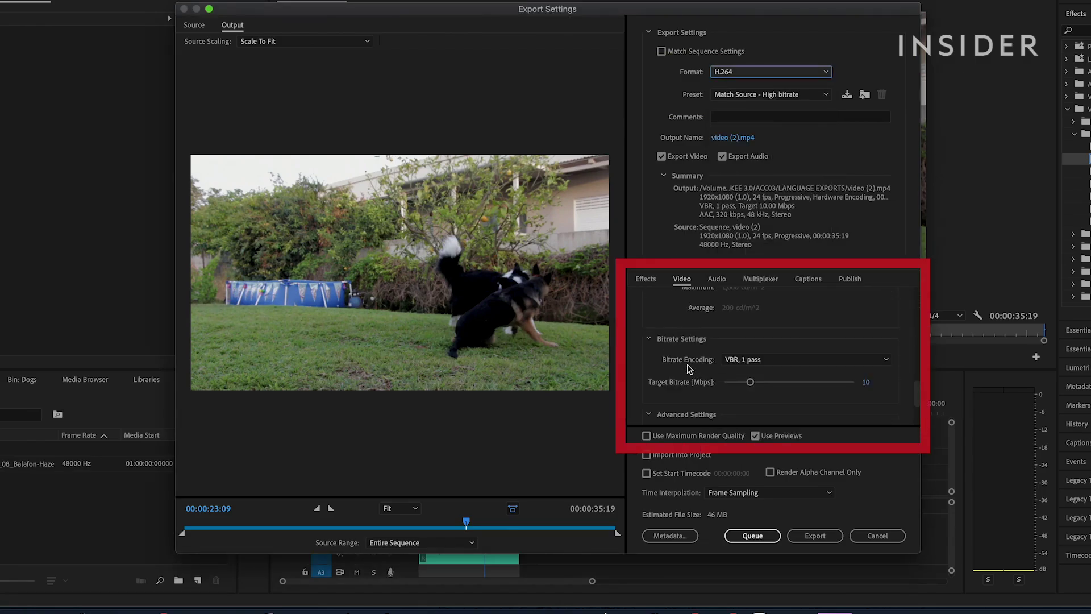
- Set the export Audio Quality to Medium
{"action": "left_click", "coordinate": [716, 278]}
{"action": "scroll", "coordinate": [730, 354], "scroll_direction": "down", "scroll_amount": 2}
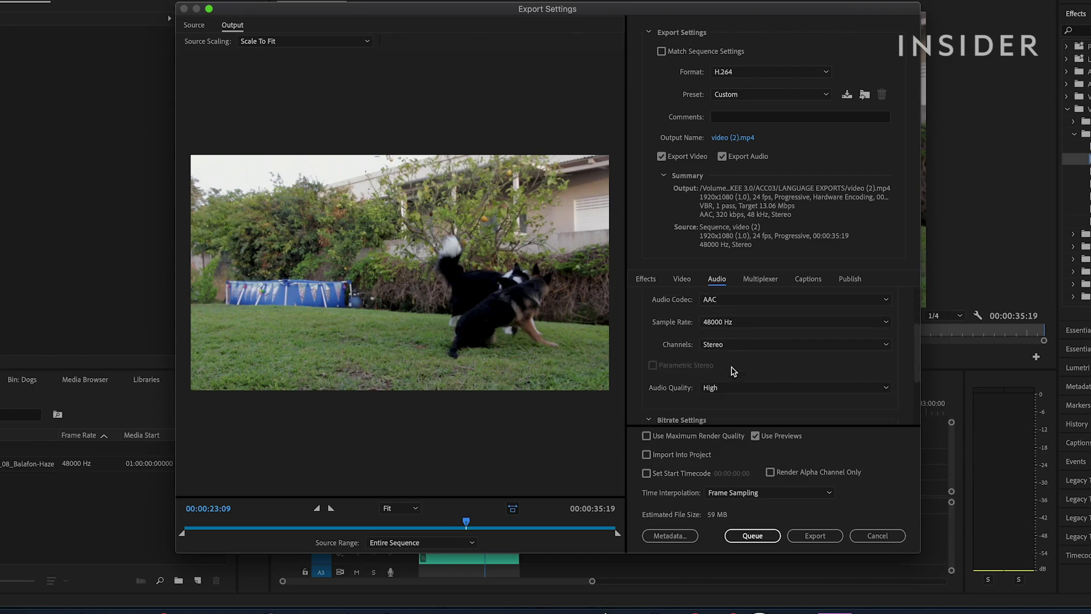
{"action": "left_click", "coordinate": [733, 387]}
{"action": "left_click", "coordinate": [732, 419]}
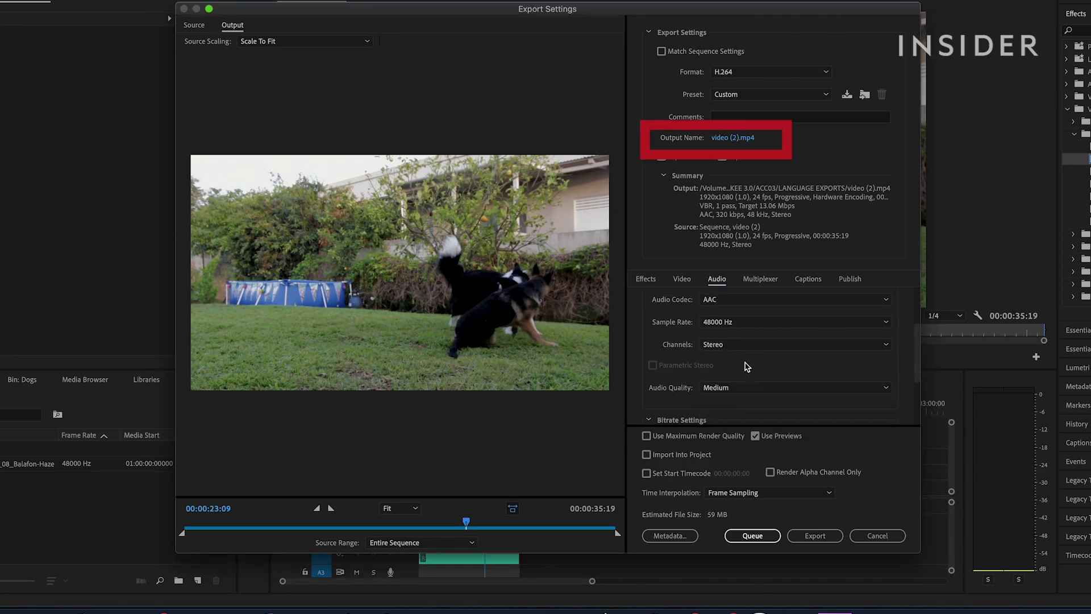
{"action": "scroll", "coordinate": [744, 366], "scroll_direction": "up", "scroll_amount": 2}
{"action": "left_click", "coordinate": [724, 139]}
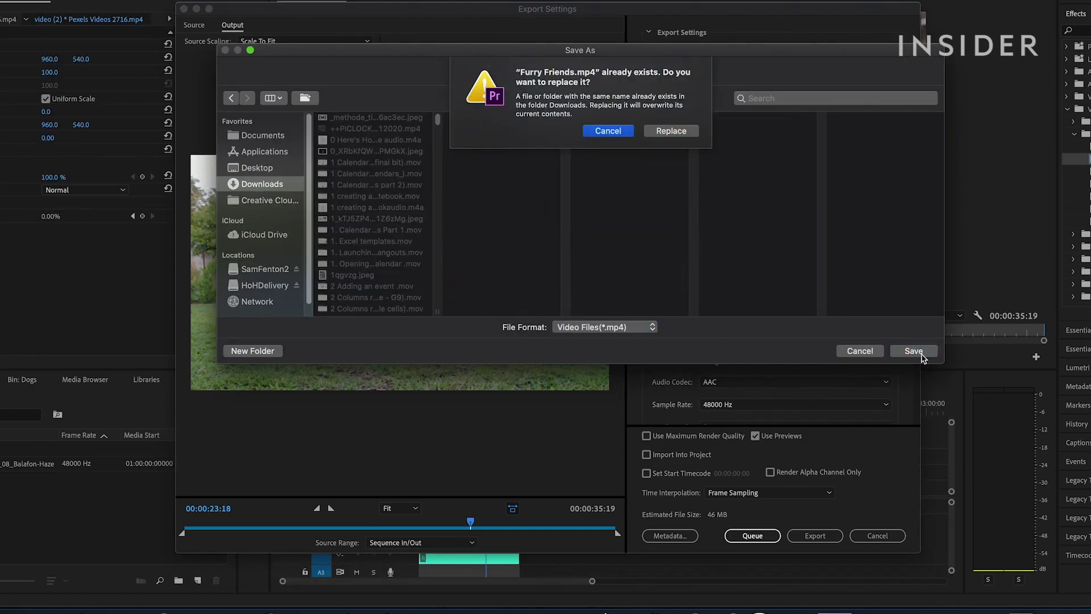
- Save the output as Furry Friends.mp4 in Downloads and start the export
{"action": "key", "text": "Return"}
{"action": "left_click", "coordinate": [815, 535]}
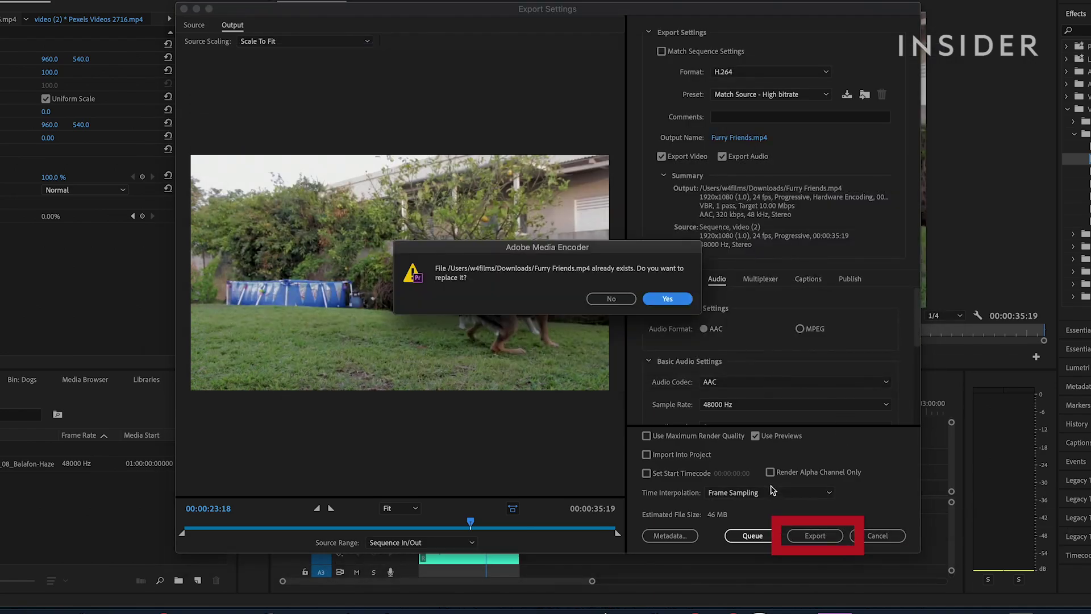